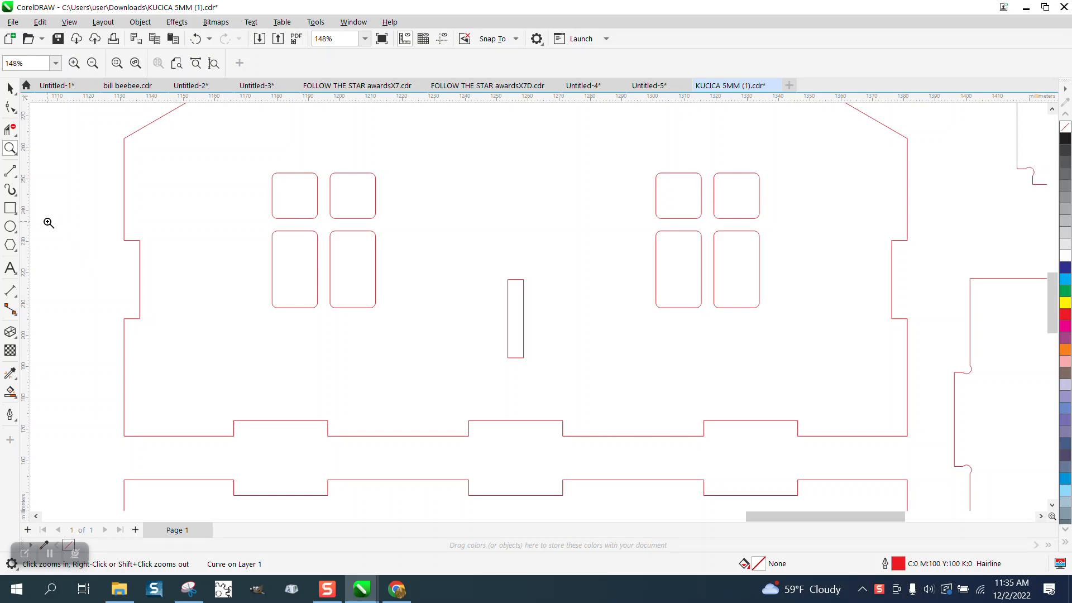
Measure the depth of the tab on the panel's left edge with a dimension line, then delete the dimension.
drag(92, 234, 242, 349)
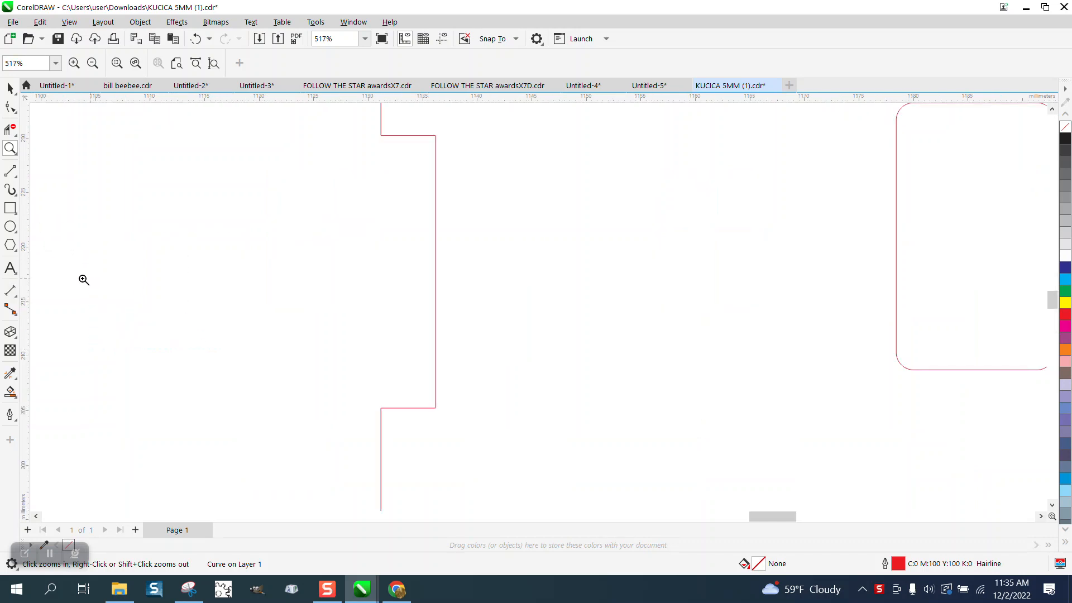
click(16, 302)
click(56, 291)
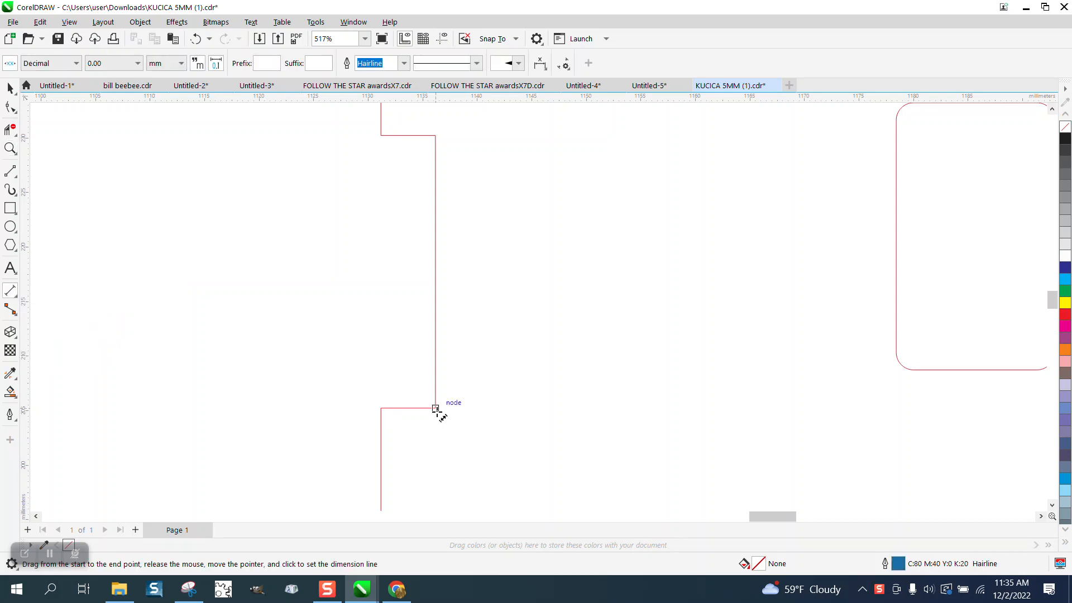
drag(435, 408, 381, 409)
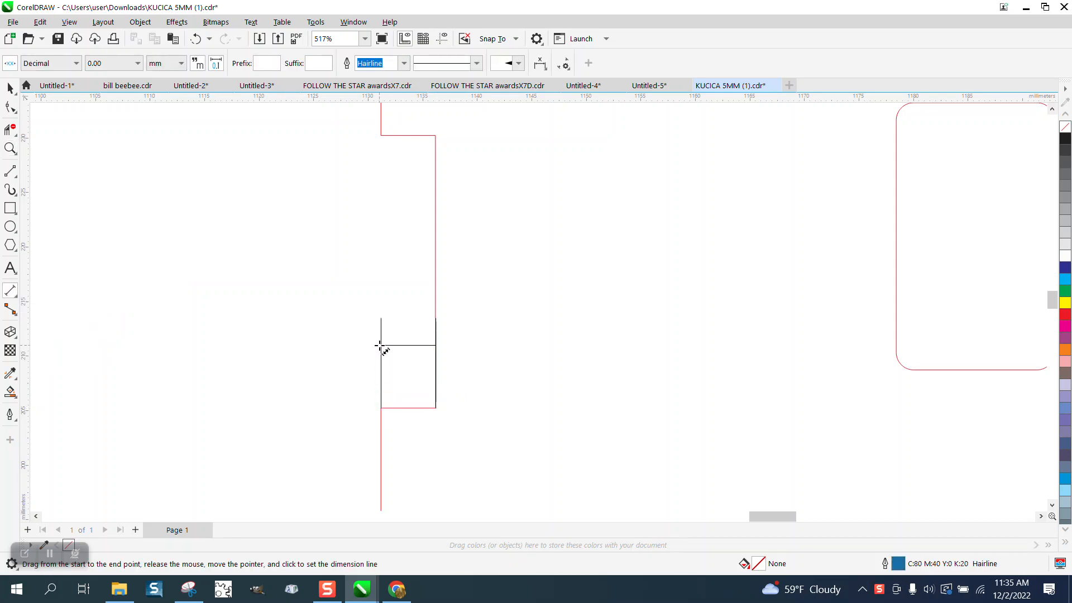
click(384, 345)
click(9, 87)
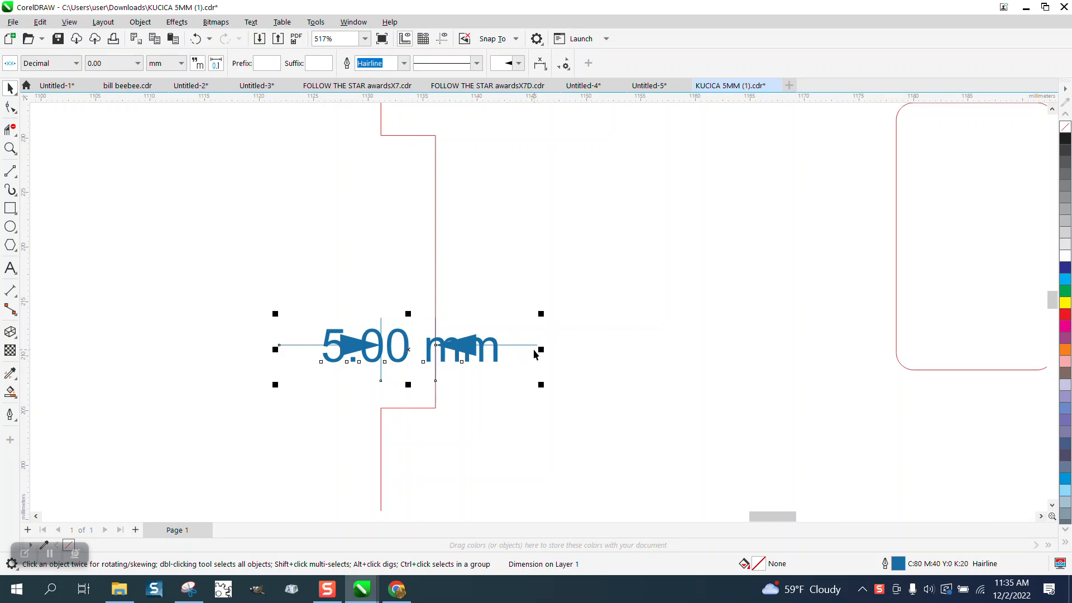
key(Delete)
scroll(380, 329, down, 5)
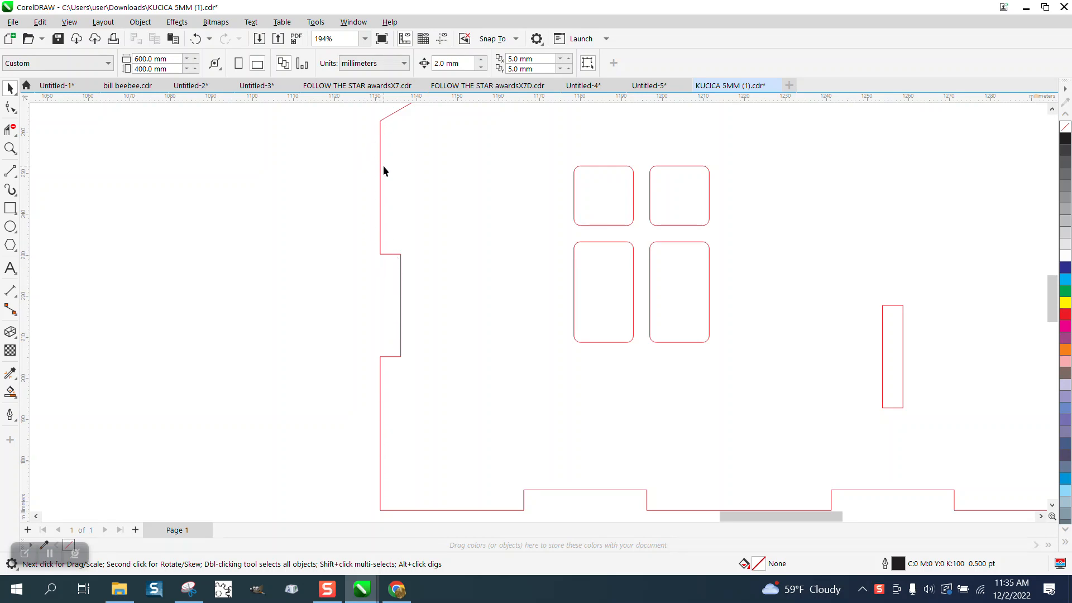
click(10, 148)
drag(361, 234, 483, 376)
click(10, 87)
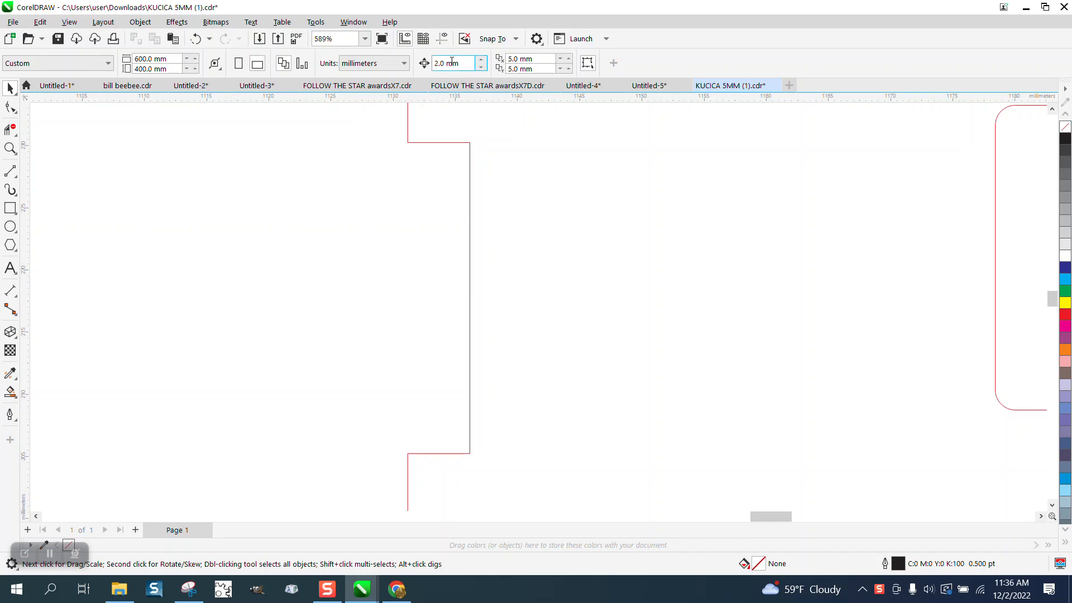
click(10, 107)
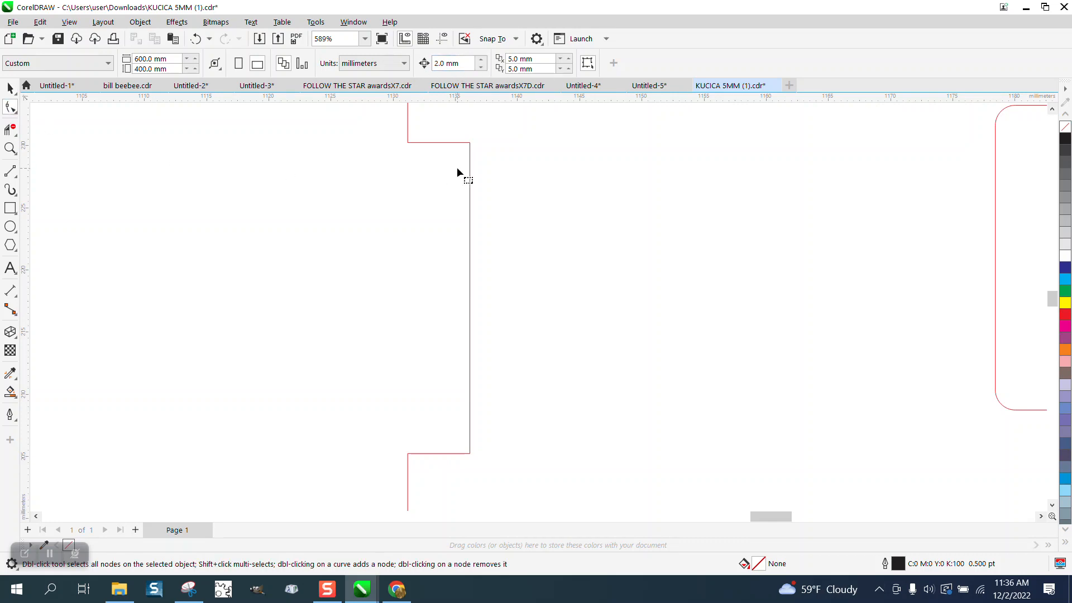
click(468, 146)
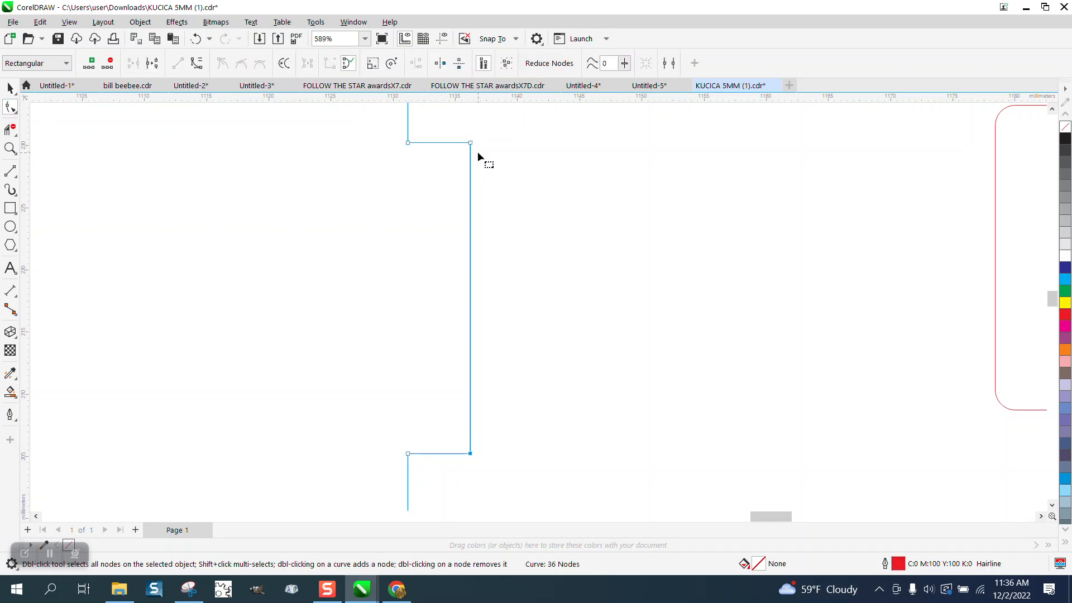
click(470, 143)
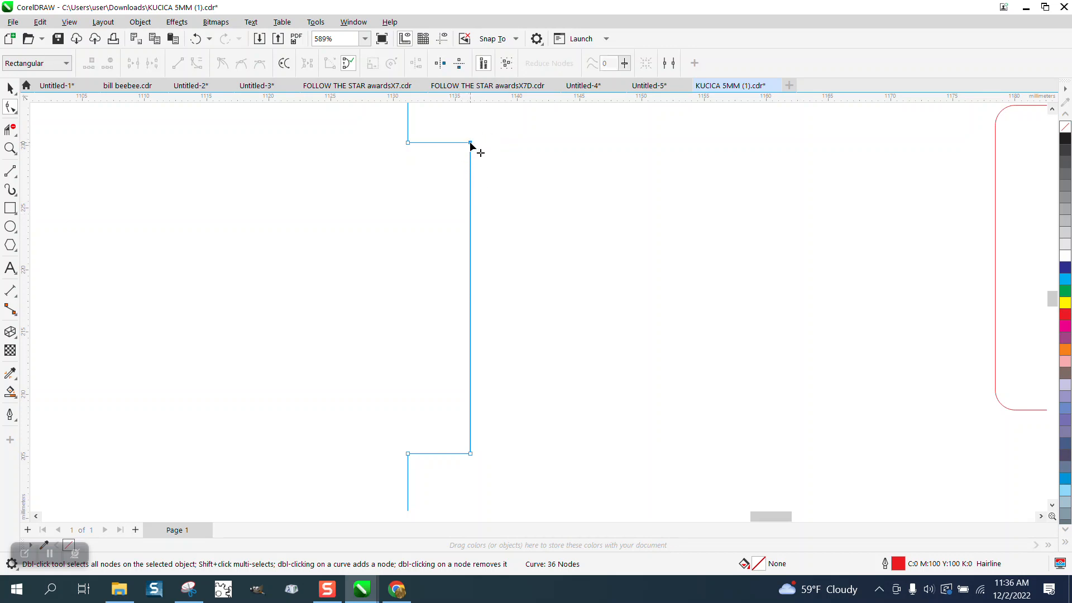
click(471, 454)
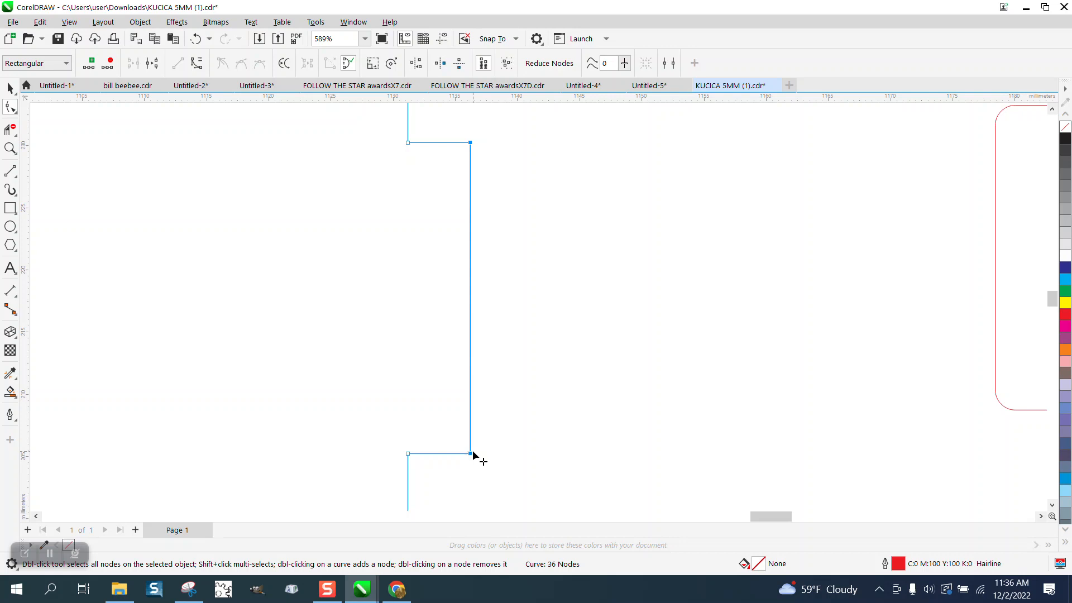
key(Left)
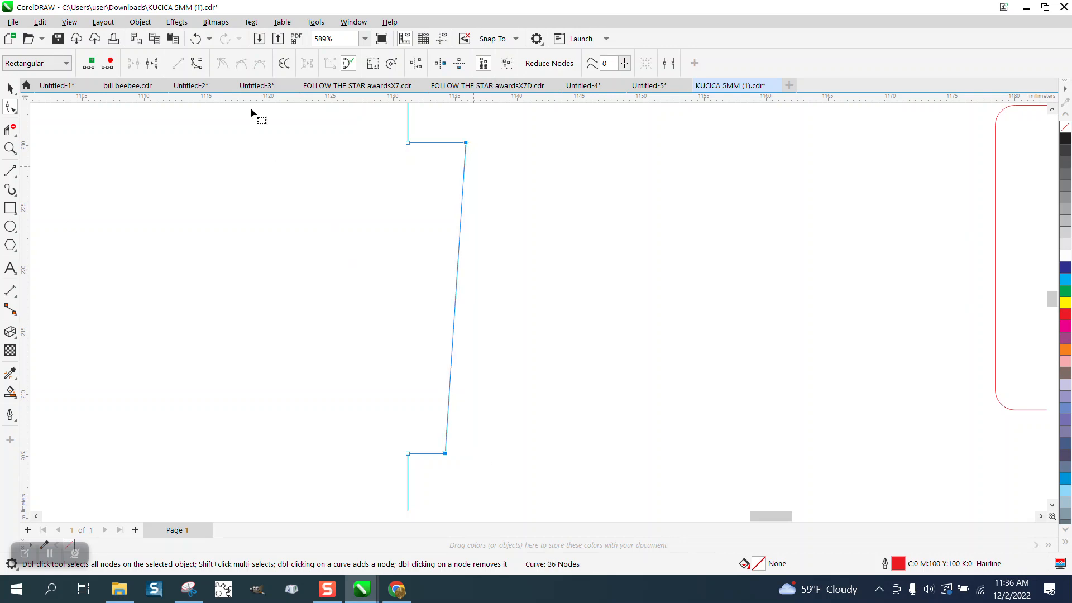
click(196, 39)
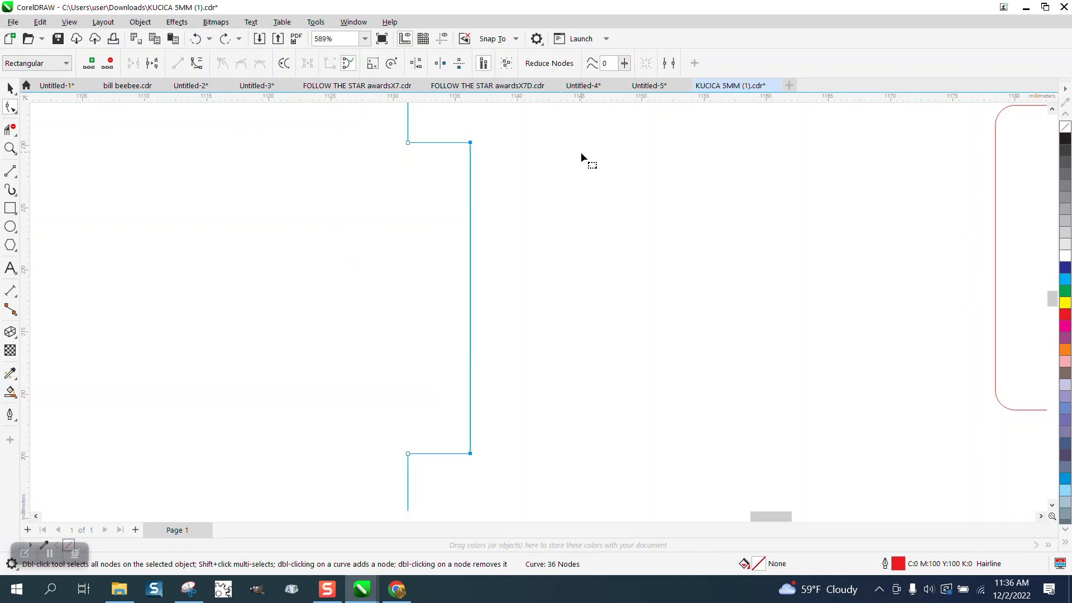
Move both nodes of the tab's vertical edge 2 mm left to make the tab shallower.
click(470, 144)
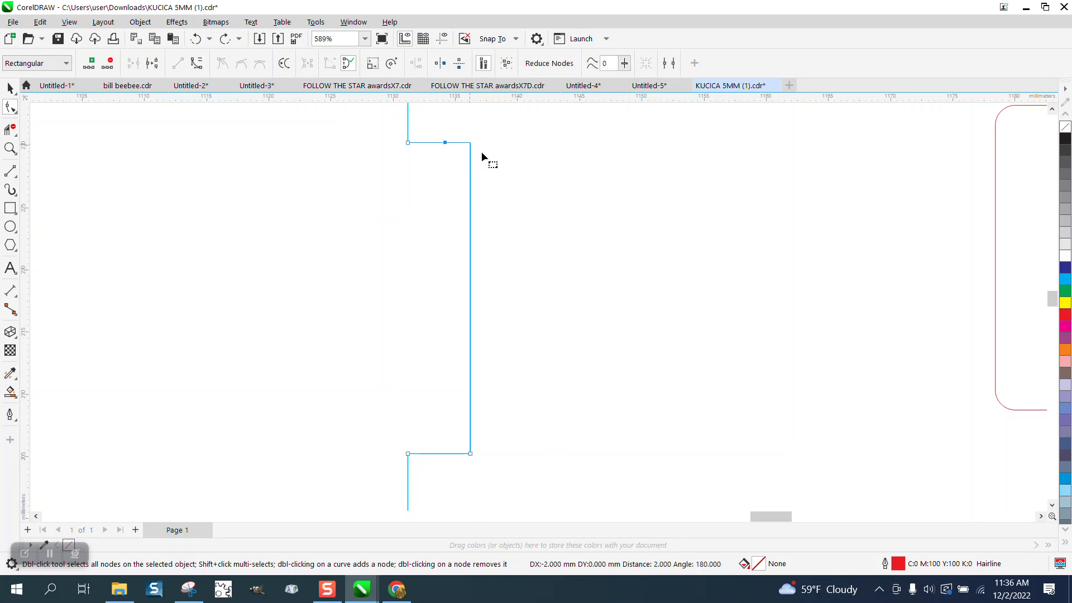
key(Left)
click(470, 453)
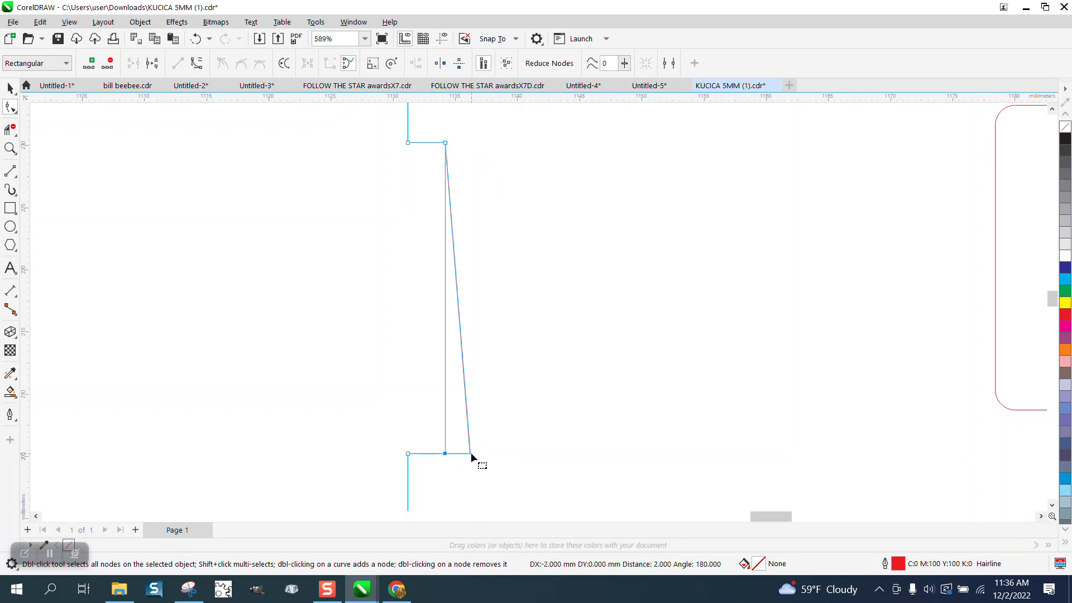
key(Left)
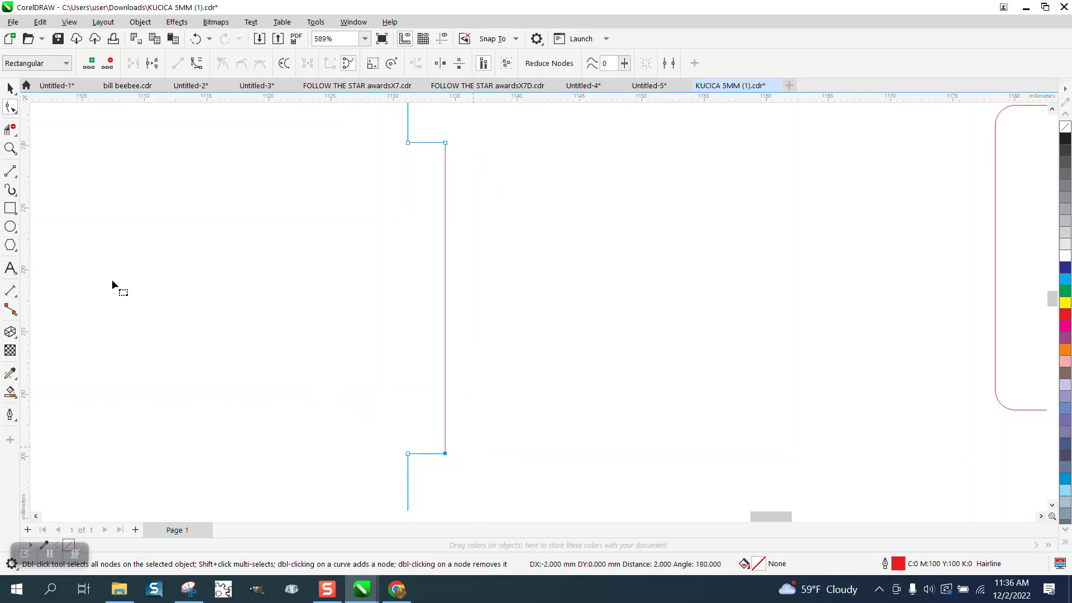
Measure the tab's new depth with a dimension line, then delete the dimension.
click(16, 301)
click(90, 291)
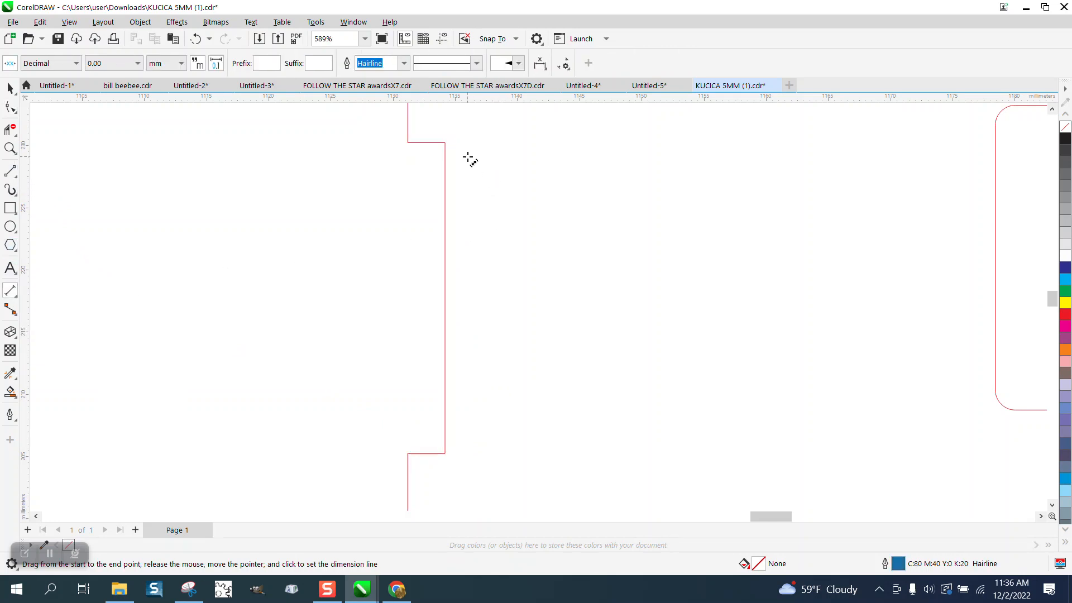
drag(445, 143, 407, 139)
click(407, 138)
click(10, 88)
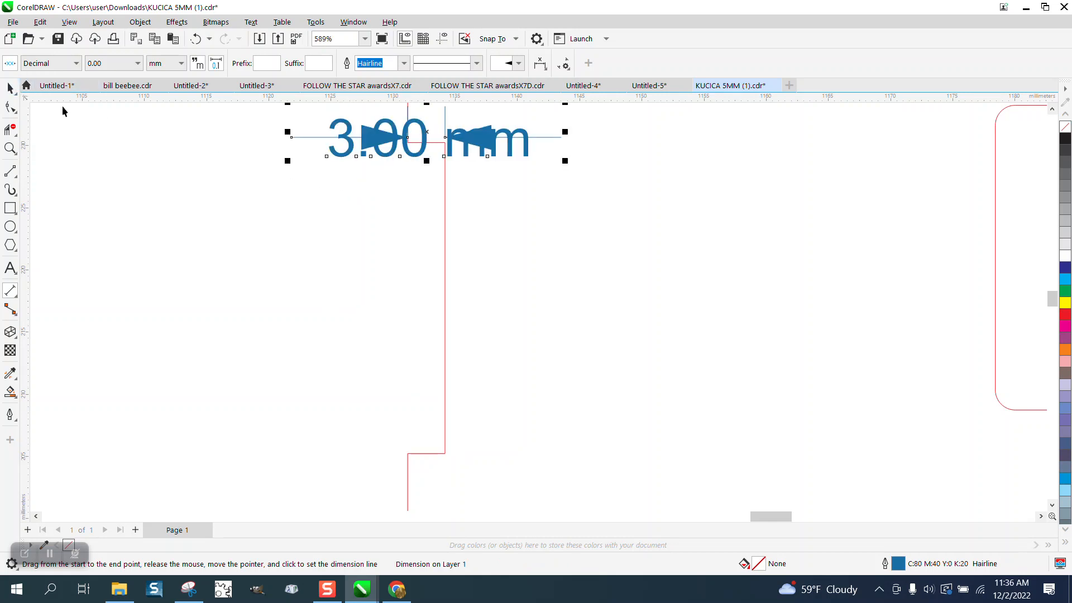
scroll(185, 173, down, 1)
key(Delete)
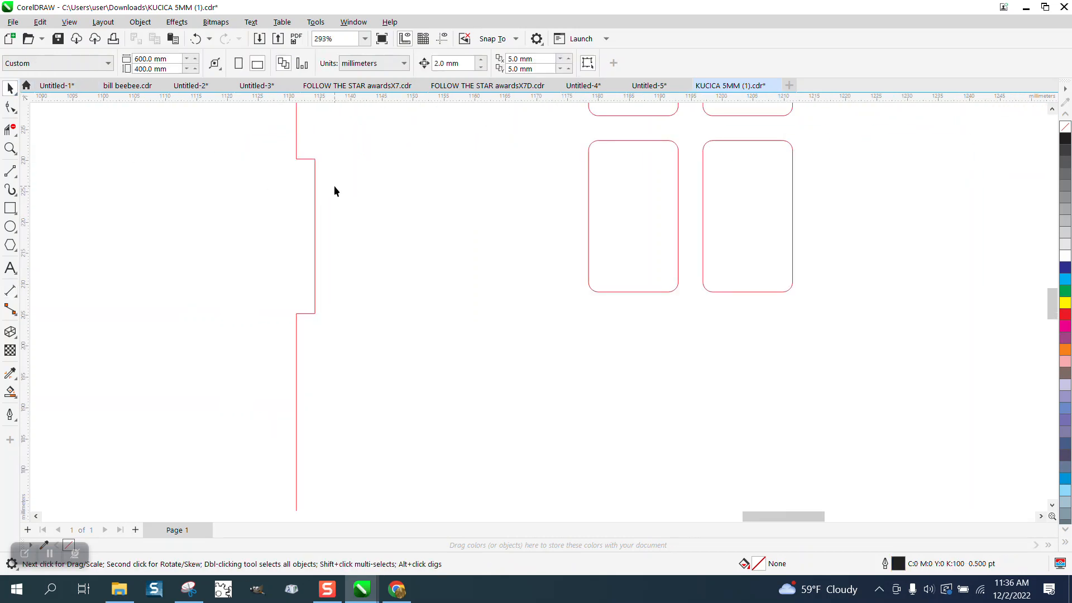
scroll(313, 190, down, 2)
scroll(306, 200, down, 1)
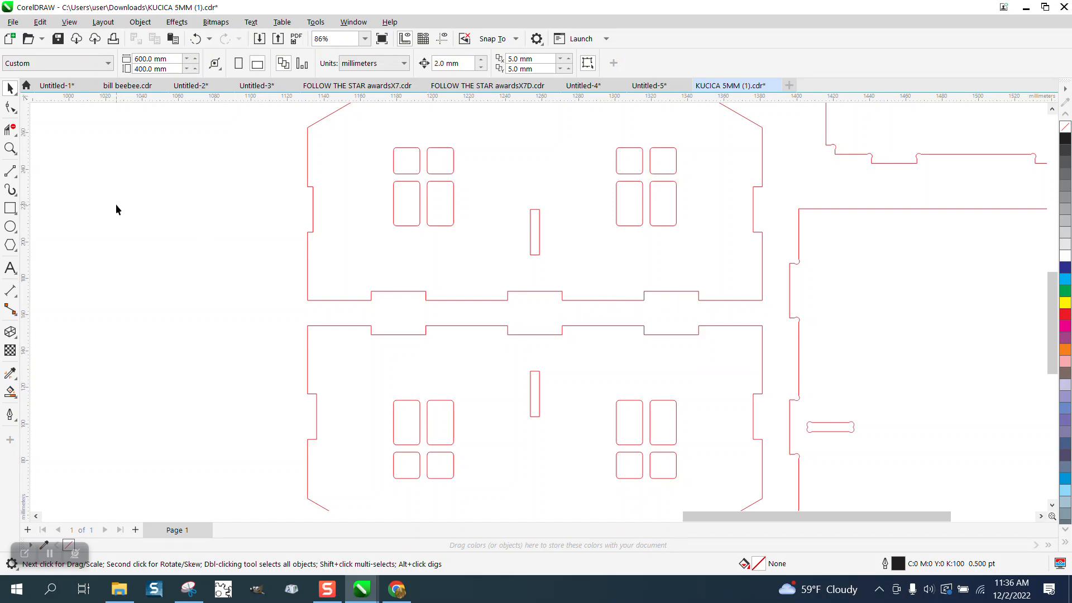
click(9, 150)
drag(309, 258, 891, 387)
click(12, 111)
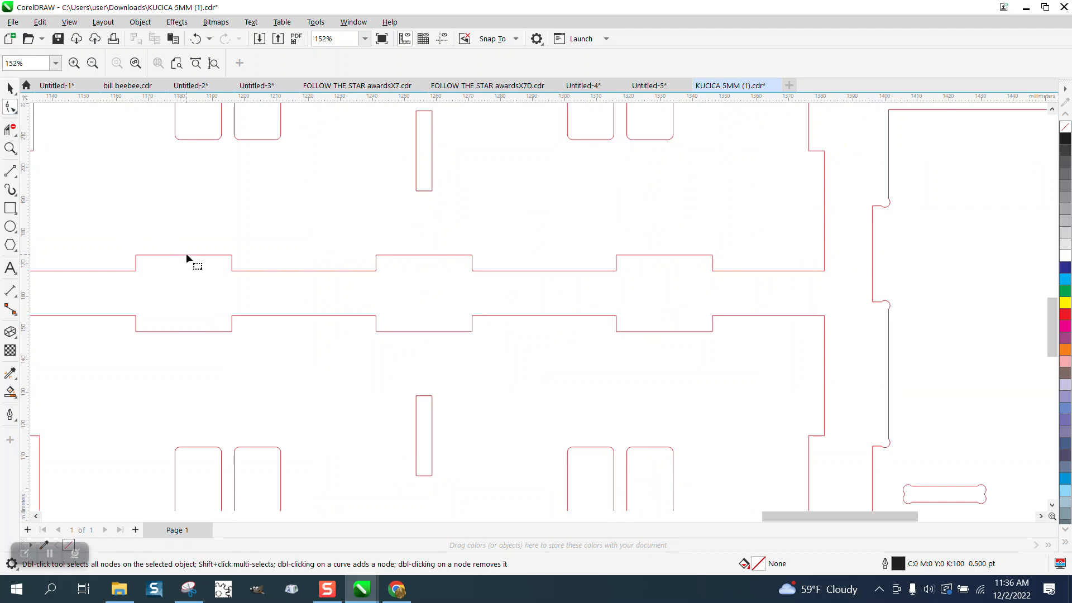
click(186, 255)
drag(412, 256, 731, 259)
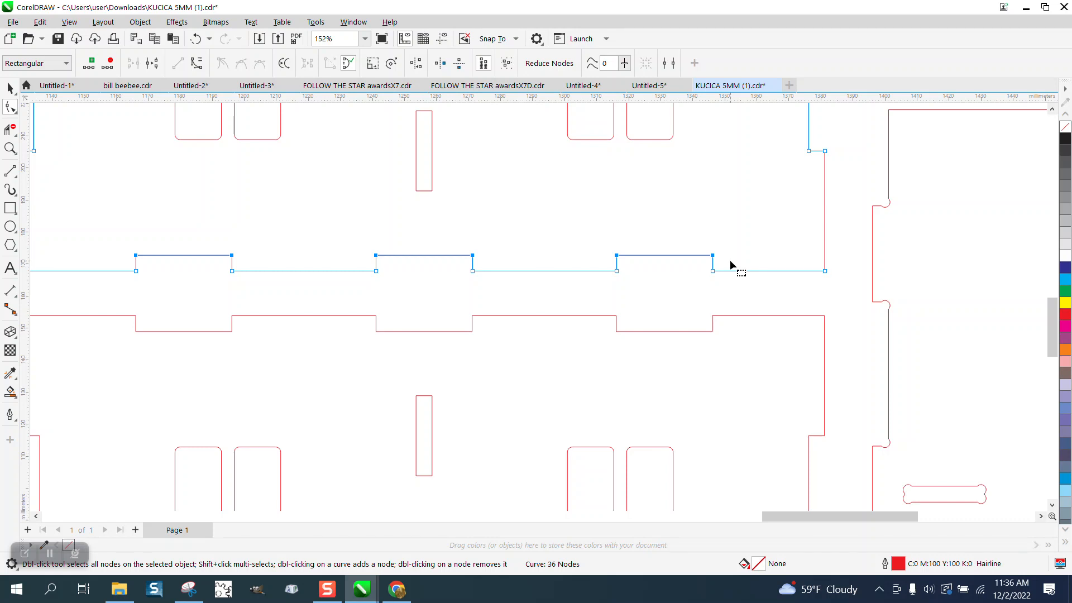
key(Down)
click(191, 39)
Lower the top nodes of each tab along the panel's bottom edge by 2 mm.
click(260, 183)
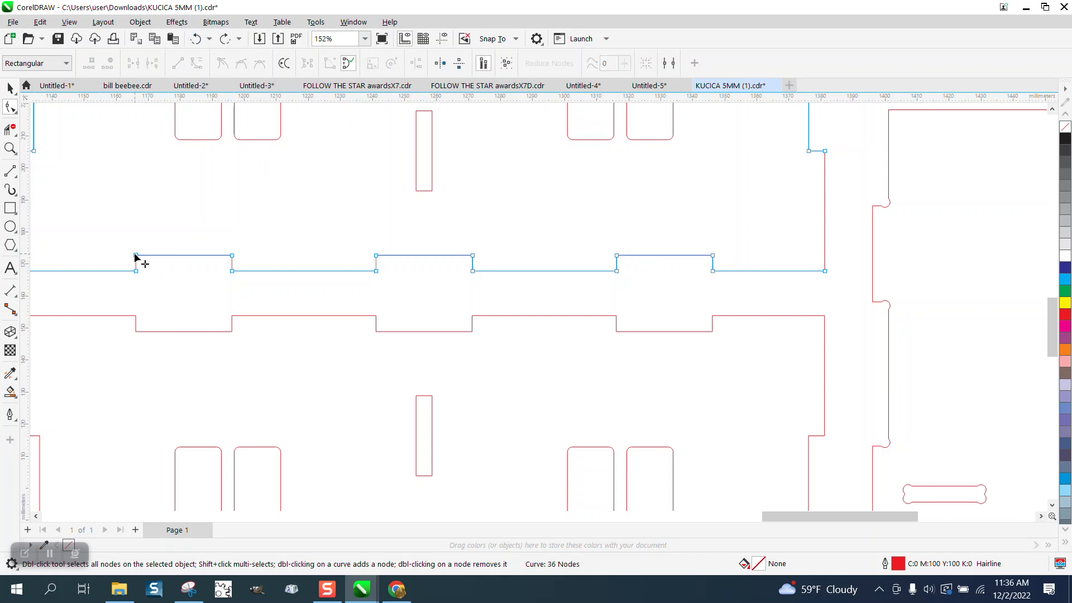
click(136, 256)
key(Down)
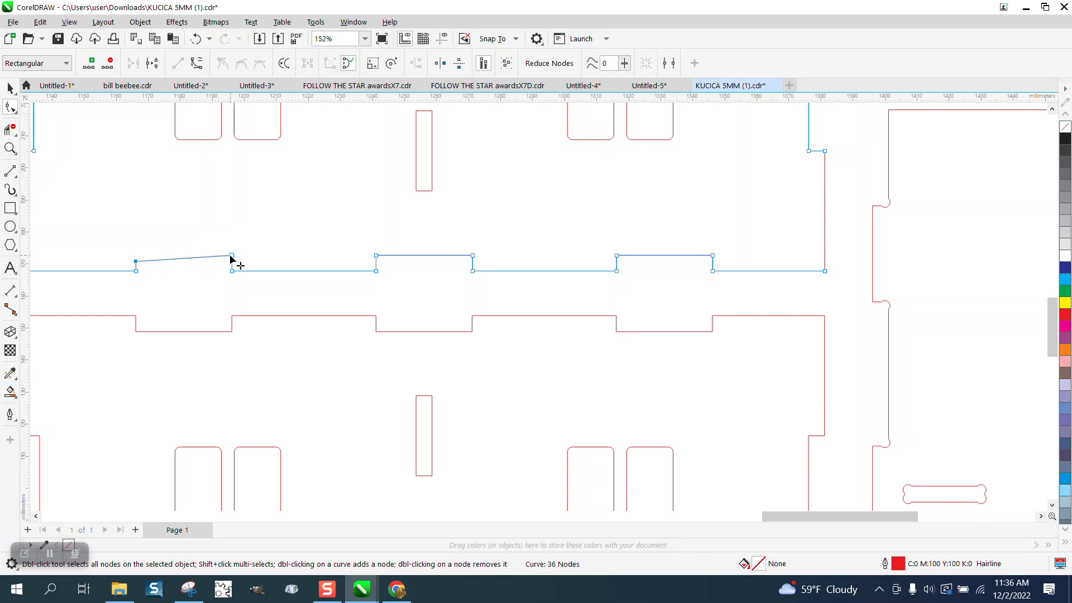
click(232, 255)
key(Down)
click(376, 262)
key(Down)
key(Down)
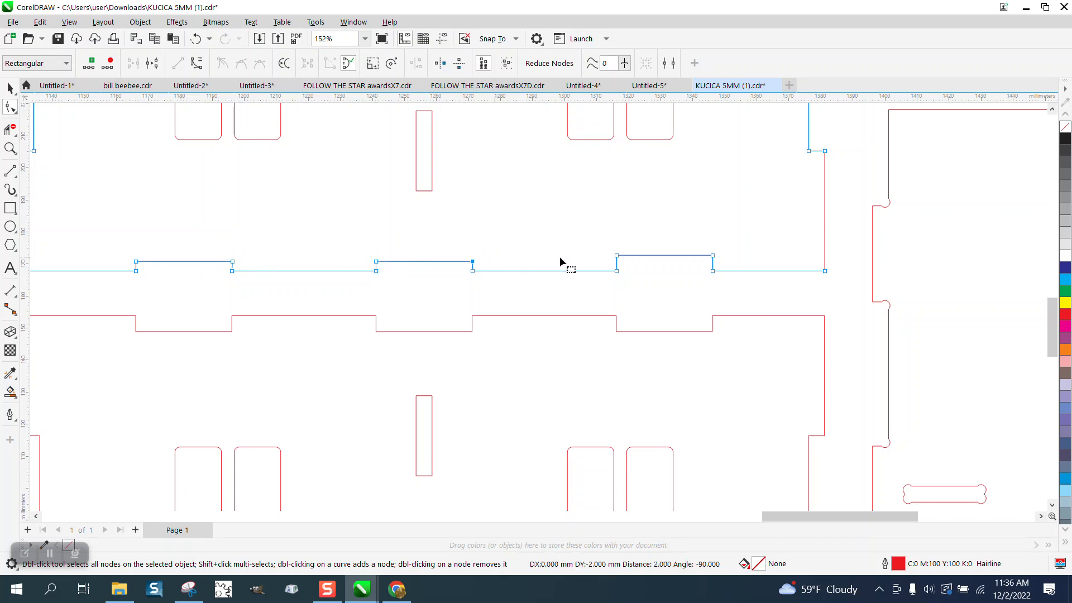
click(618, 257)
key(Down)
click(713, 256)
key(Down)
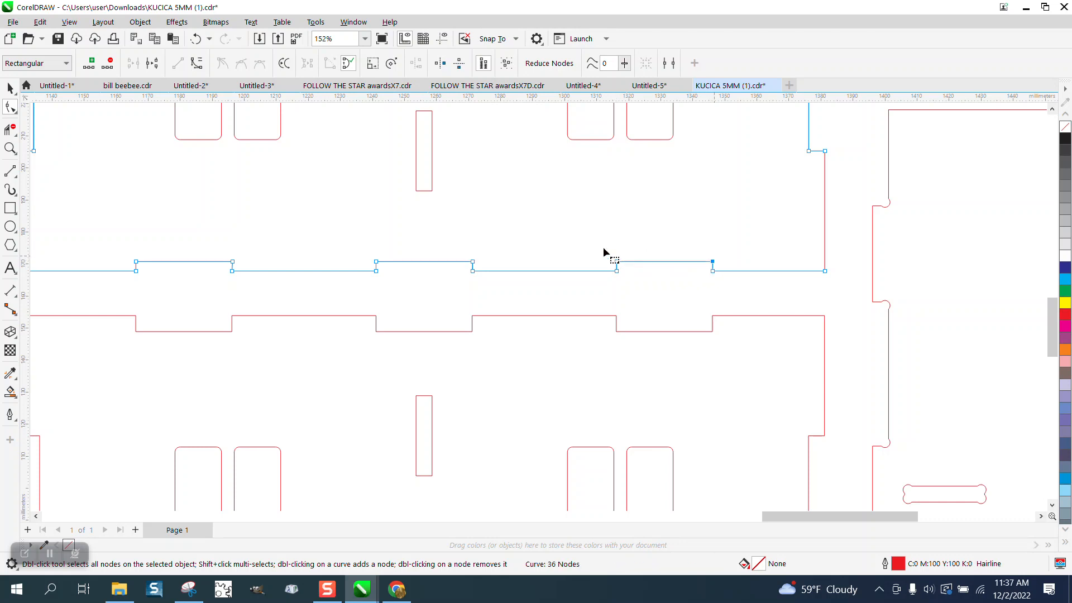
Delete the lower house panel beneath the edited one.
scroll(506, 248, down, 3)
scroll(498, 369, down, 1)
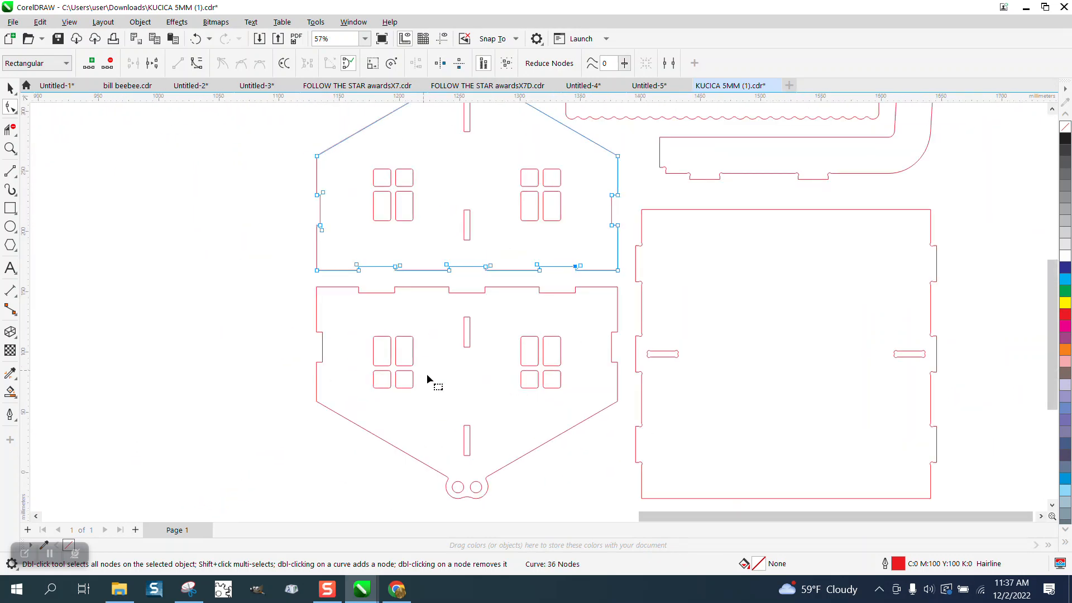
scroll(444, 335, down, 1)
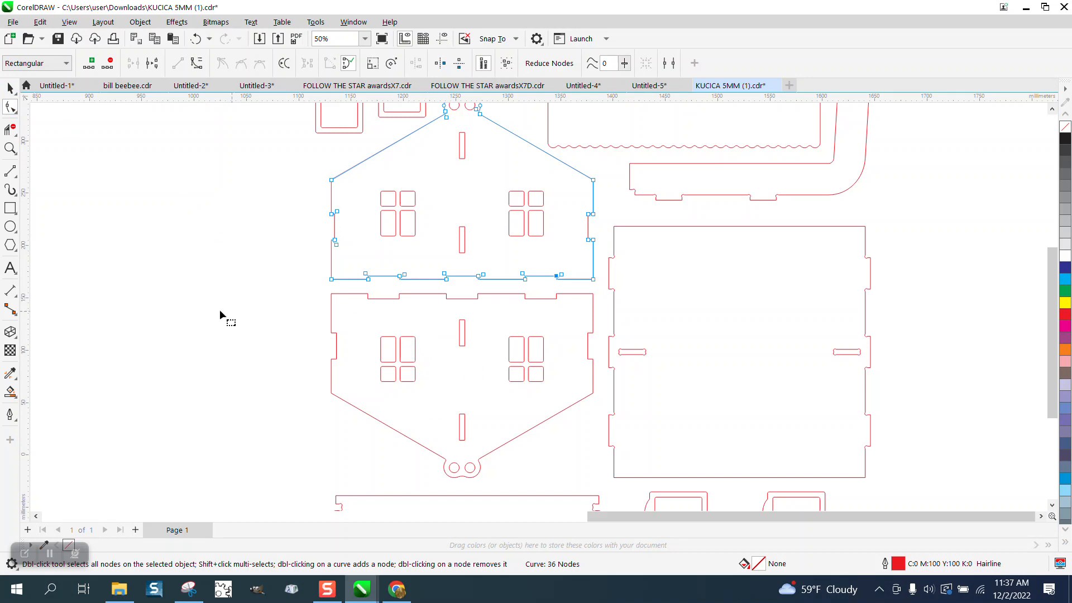
click(10, 87)
drag(308, 285, 491, 394)
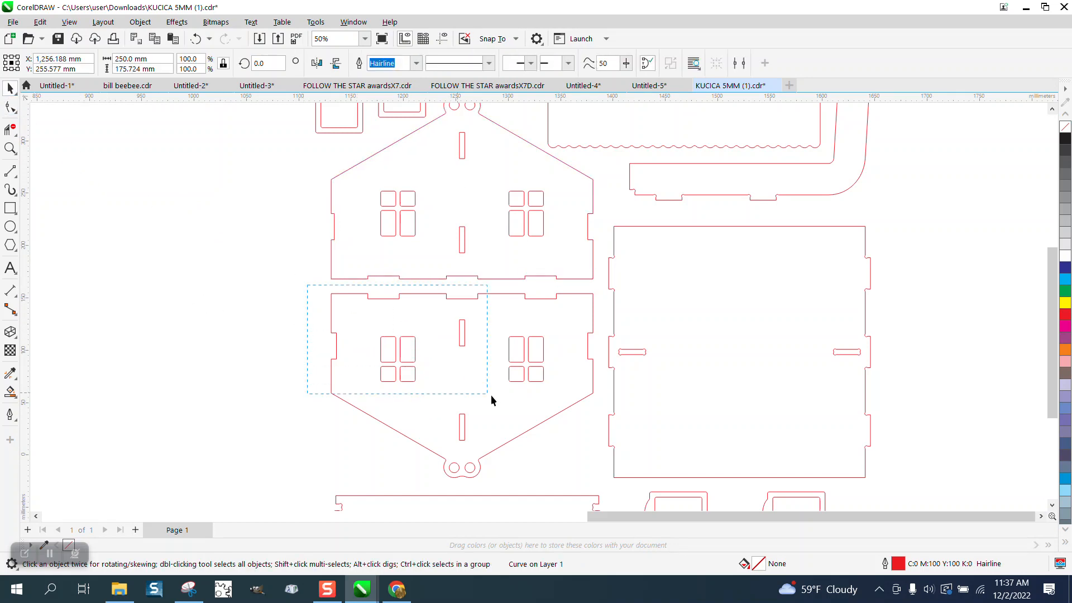
drag(578, 447, 605, 471)
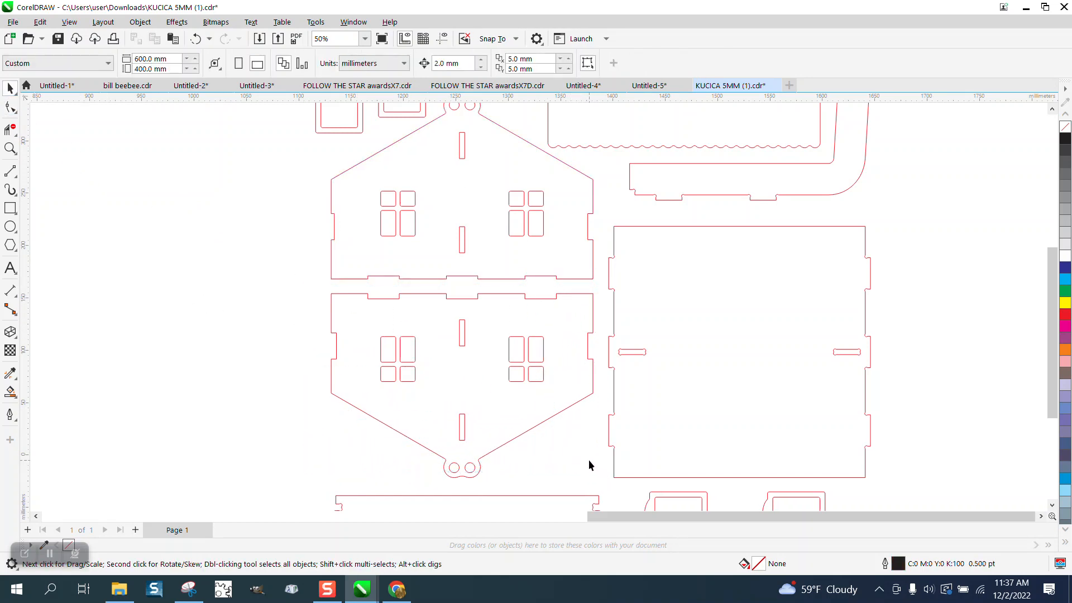
click(553, 417)
key(Delete)
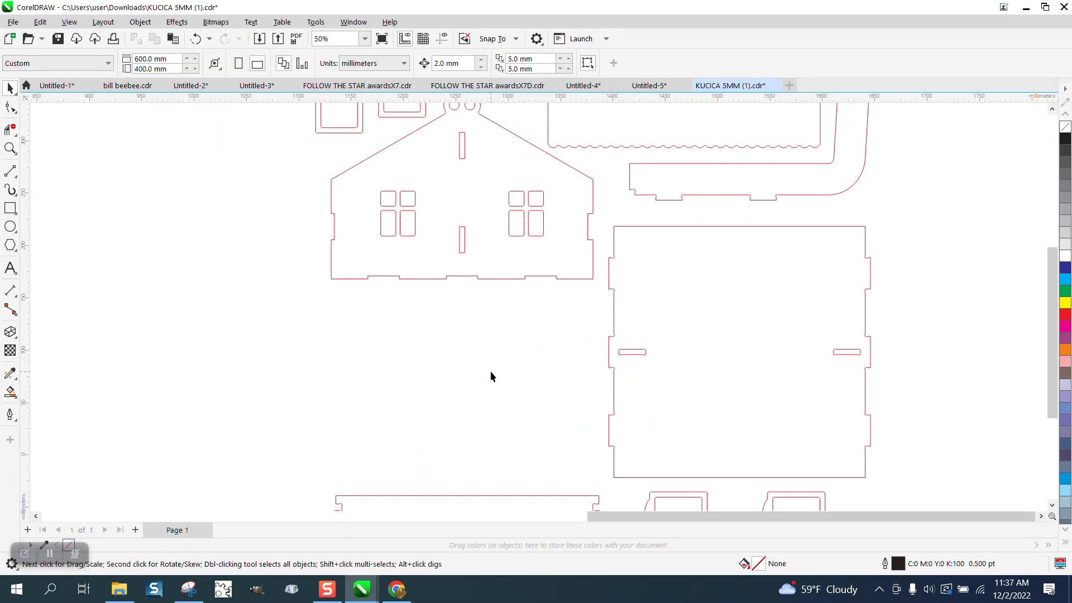
click(10, 148)
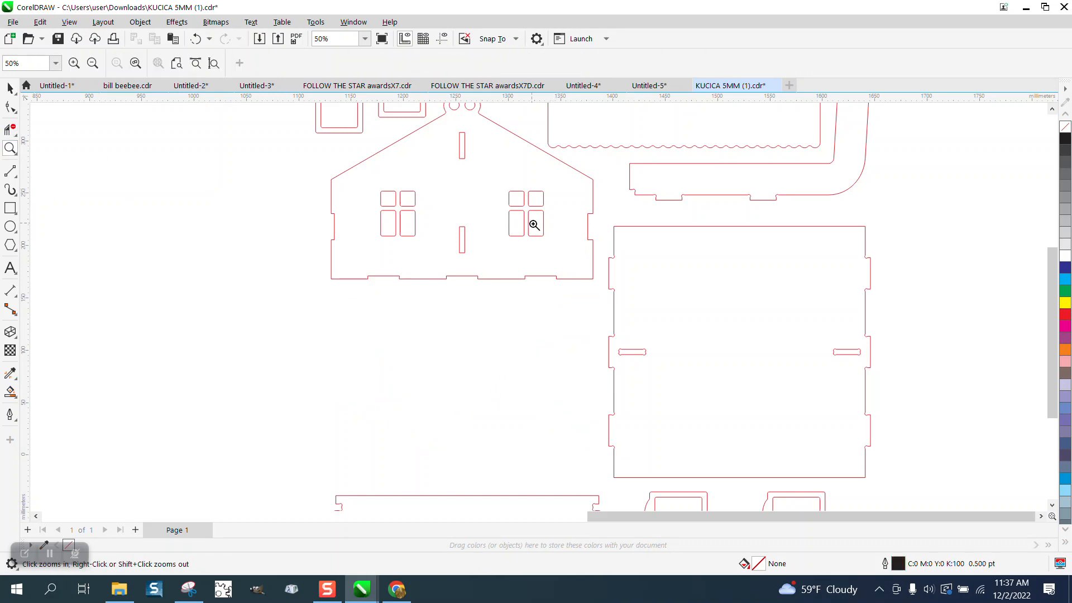
drag(555, 203, 624, 270)
click(10, 107)
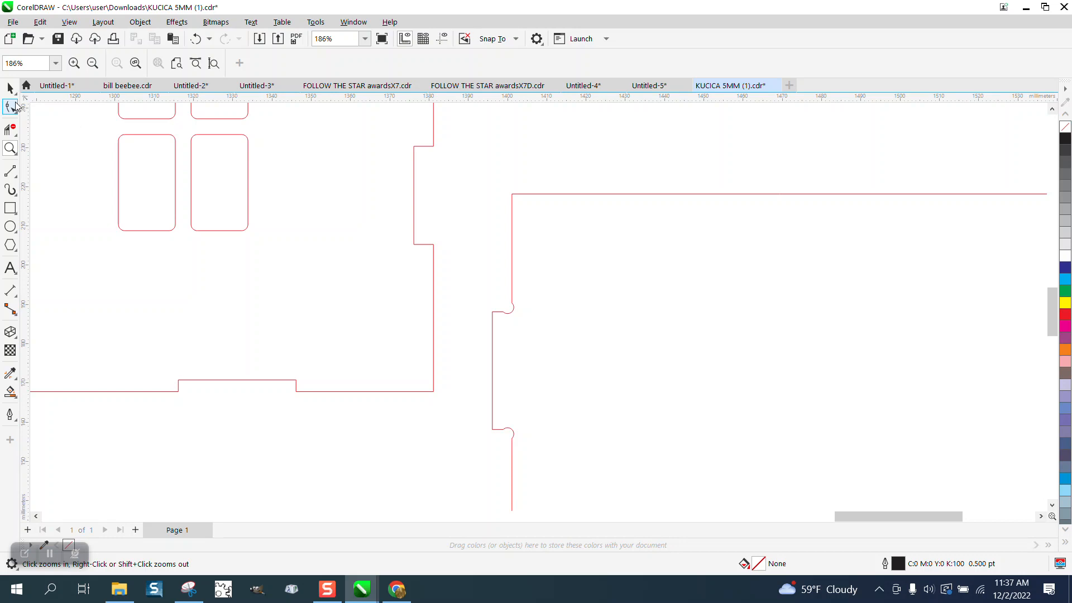
click(414, 170)
drag(398, 134, 424, 269)
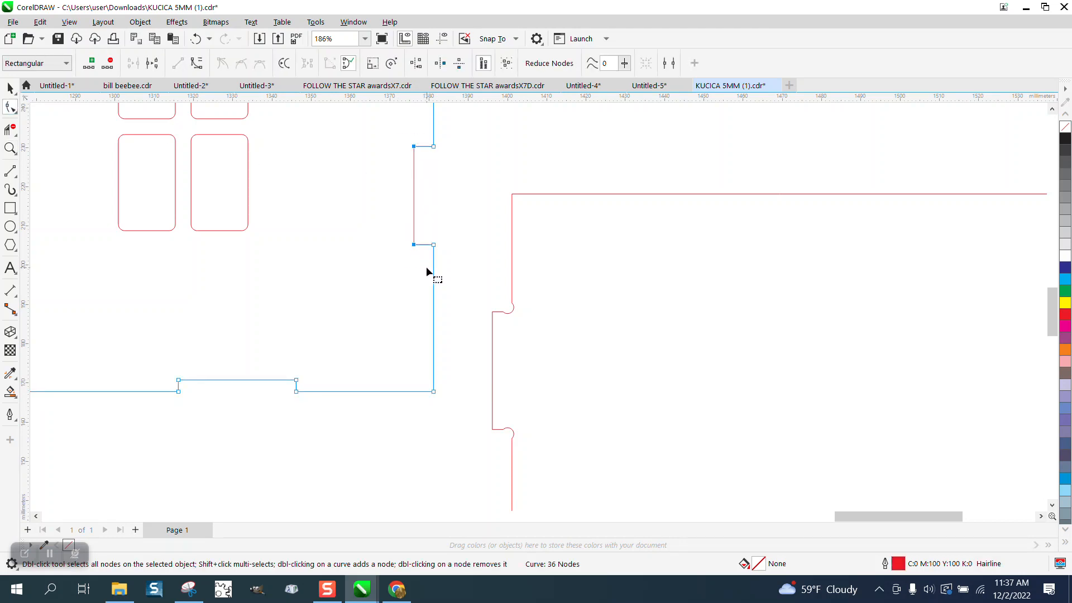
key(Right)
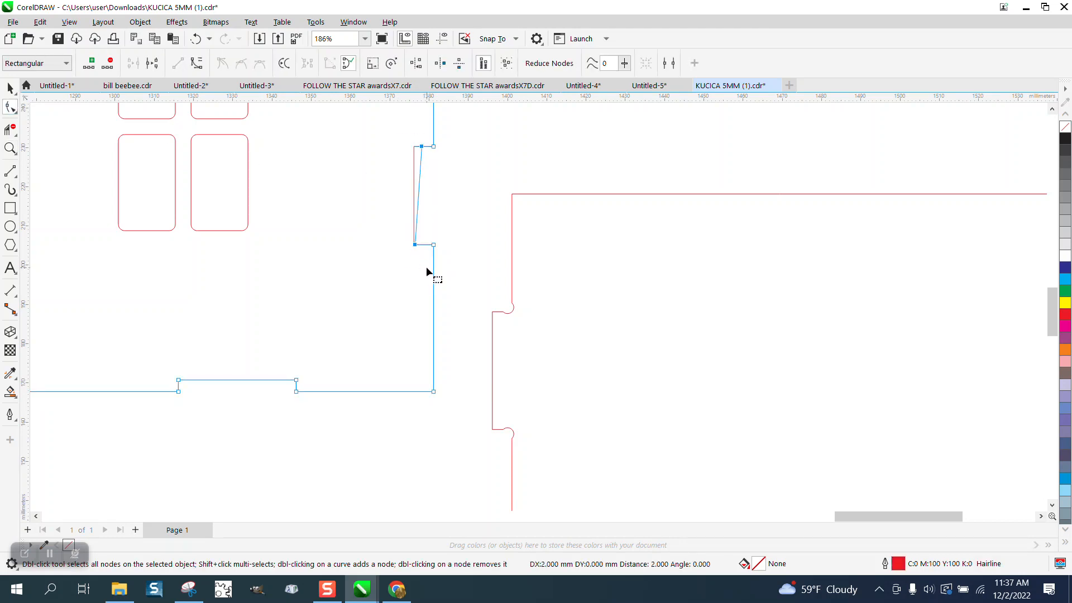
click(195, 38)
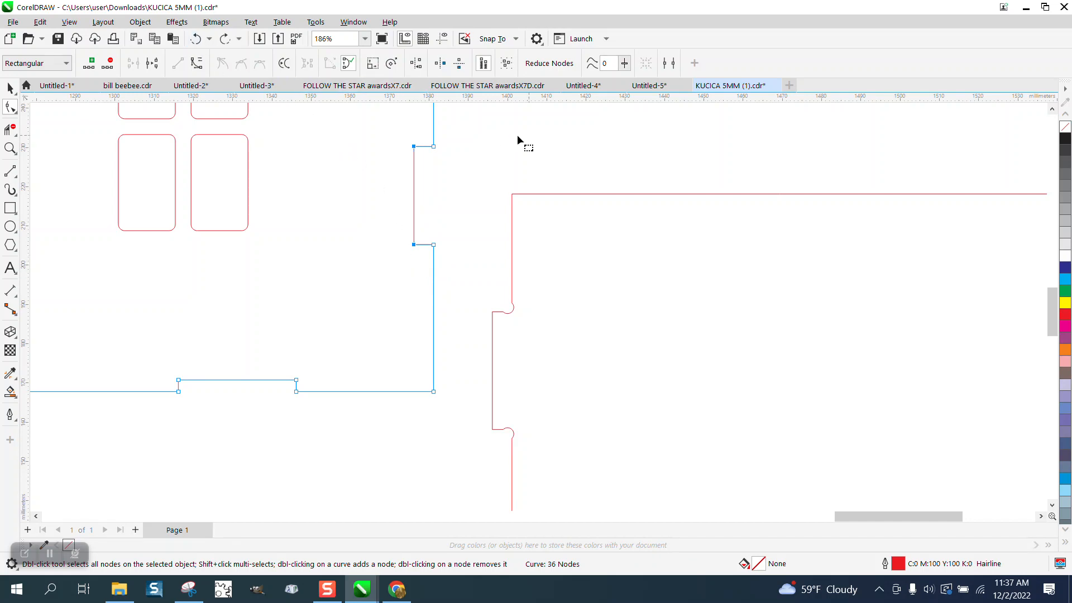
Nudge both nodes of the right-side notch's inner edge to the right to make the notch shallower.
click(484, 64)
click(480, 130)
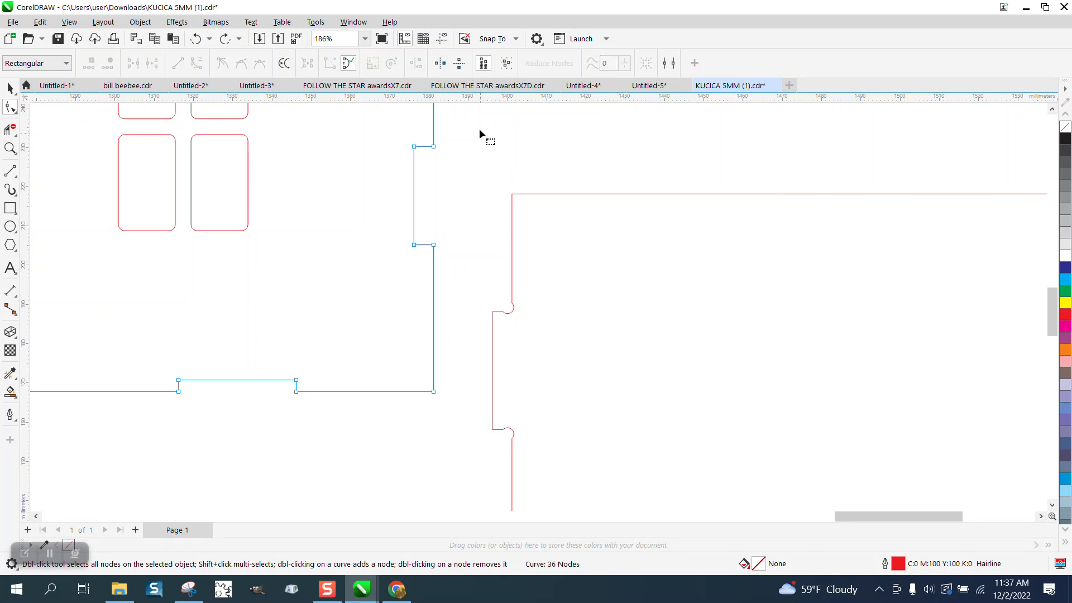
click(414, 146)
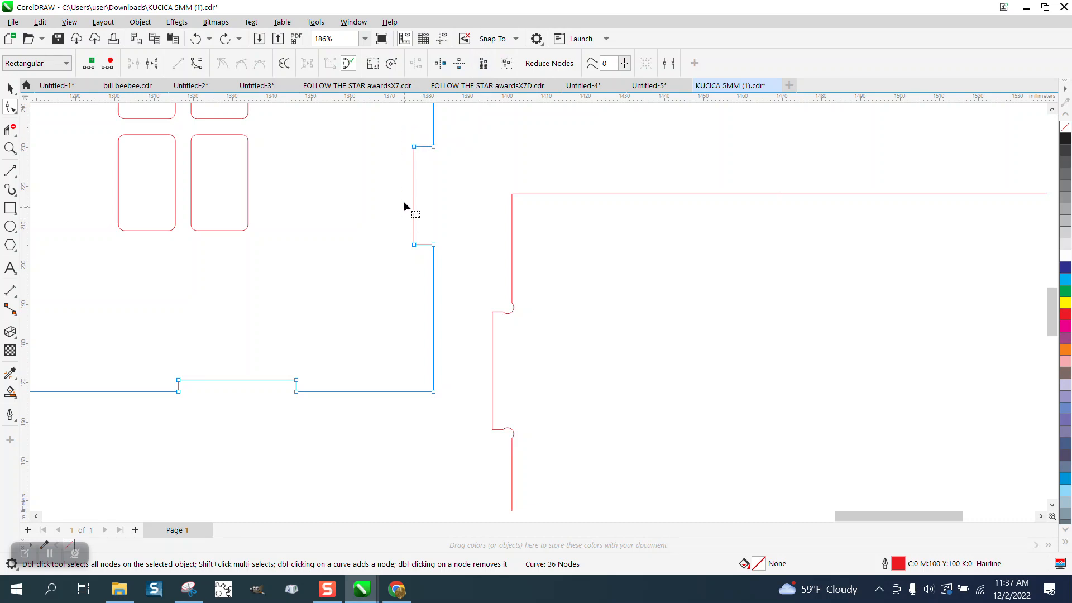
drag(400, 122, 425, 272)
key(Right)
scroll(484, 162, down, 5)
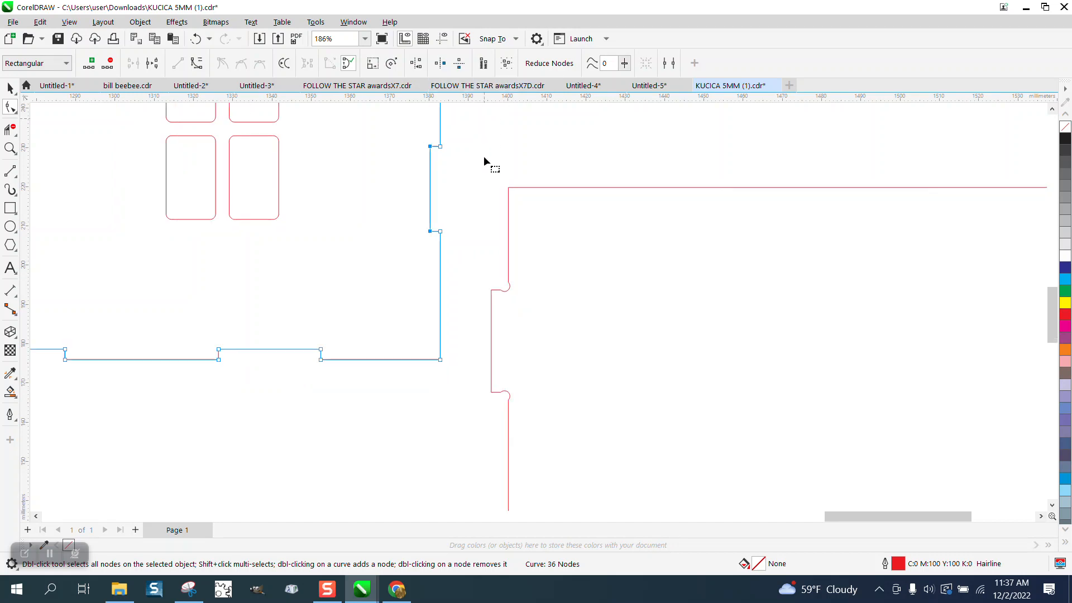
Measure the width of the vertical slot near the roof with a parallel dimension, then delete the dimension.
scroll(457, 267, down, 2)
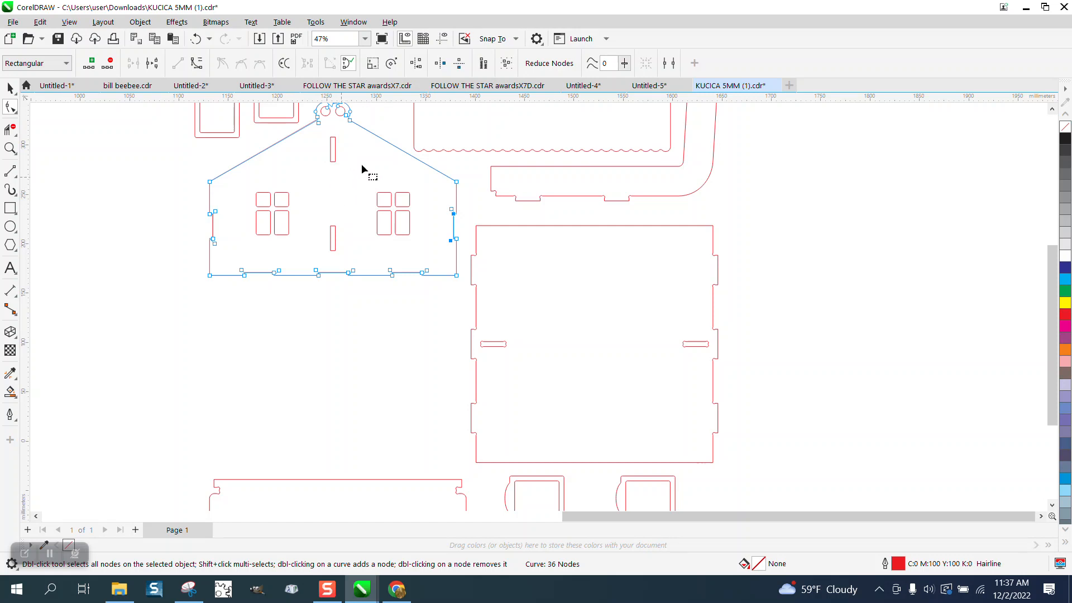
click(10, 148)
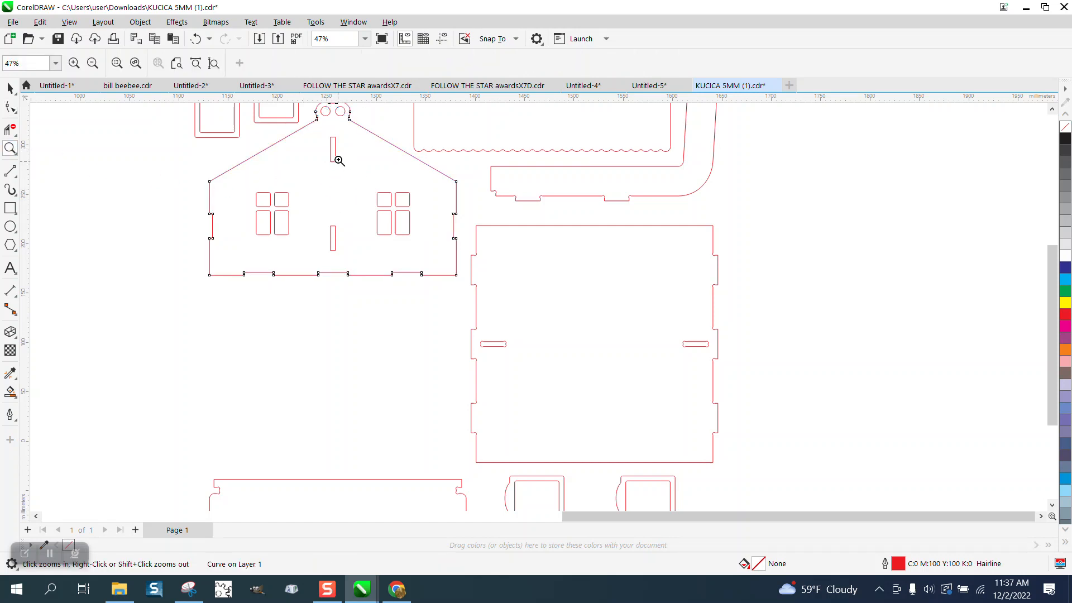
drag(327, 137, 388, 269)
right_click(425, 259)
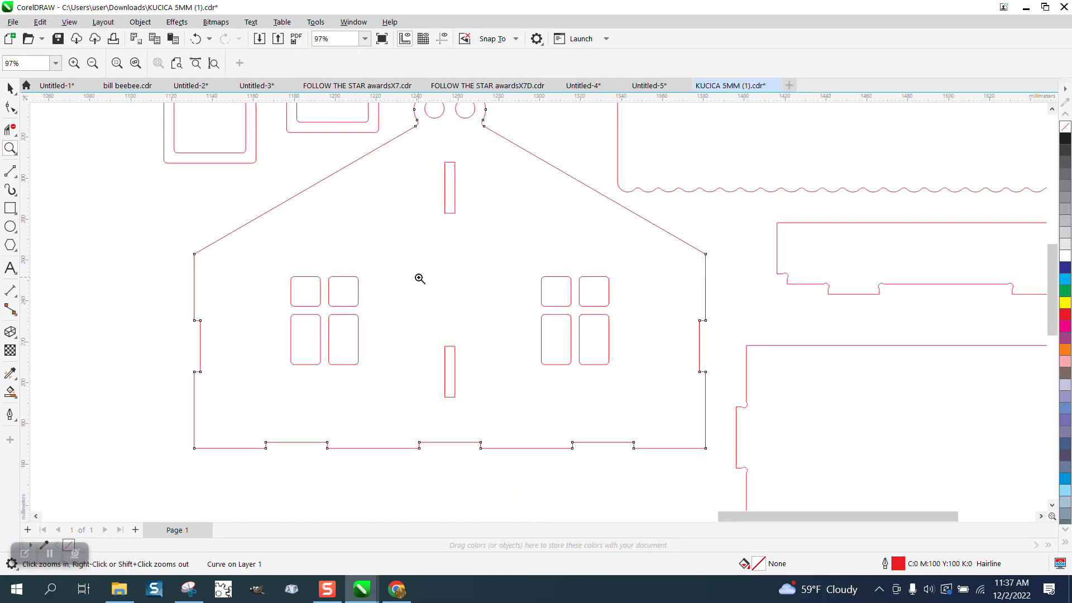
drag(410, 146, 508, 242)
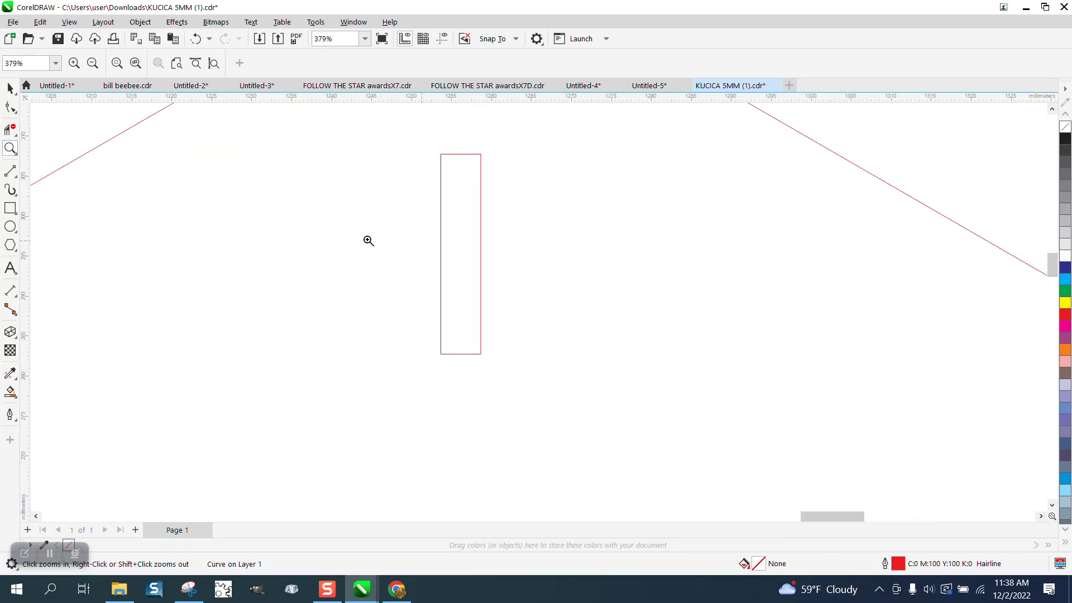
click(11, 190)
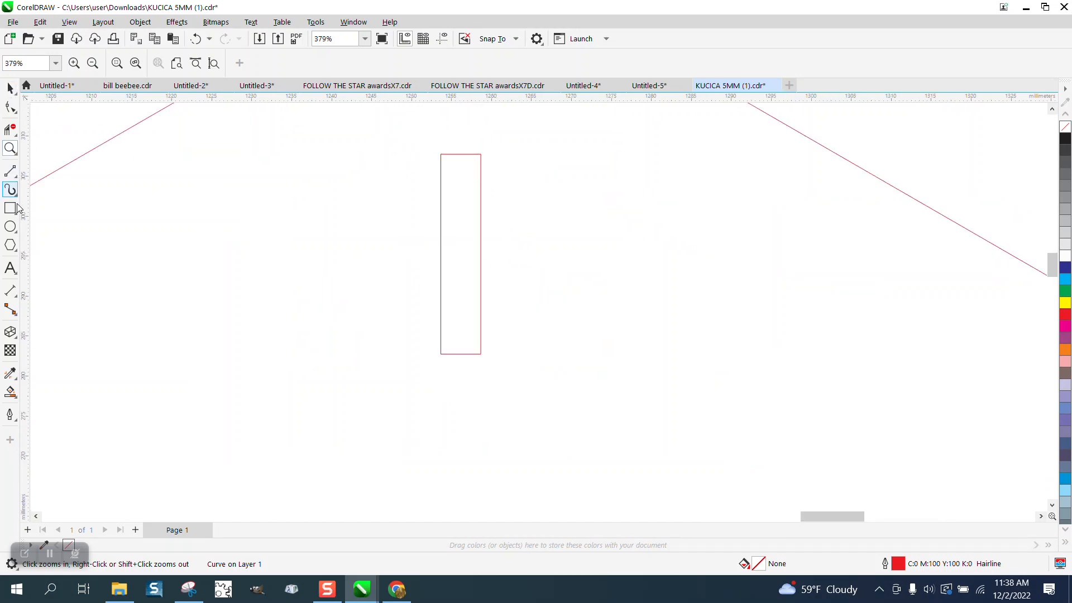
click(17, 296)
click(18, 298)
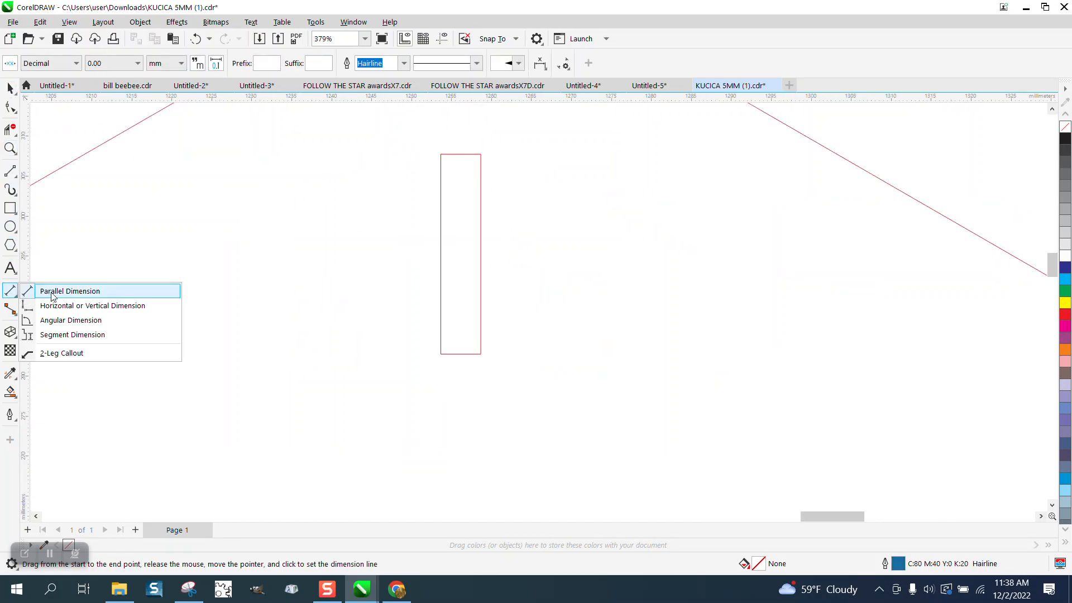
click(98, 296)
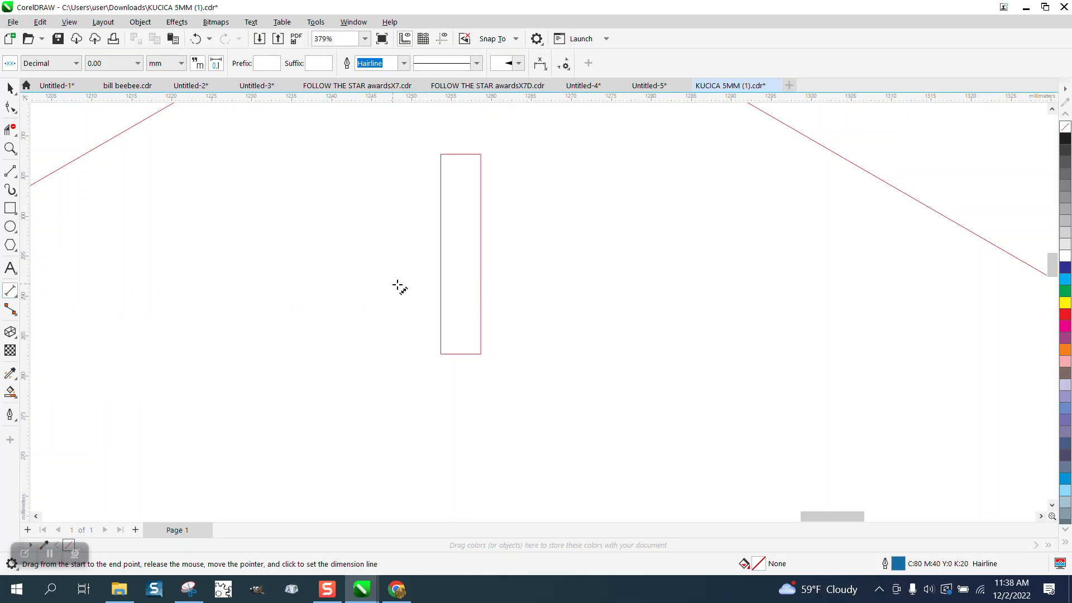
drag(481, 285, 442, 285)
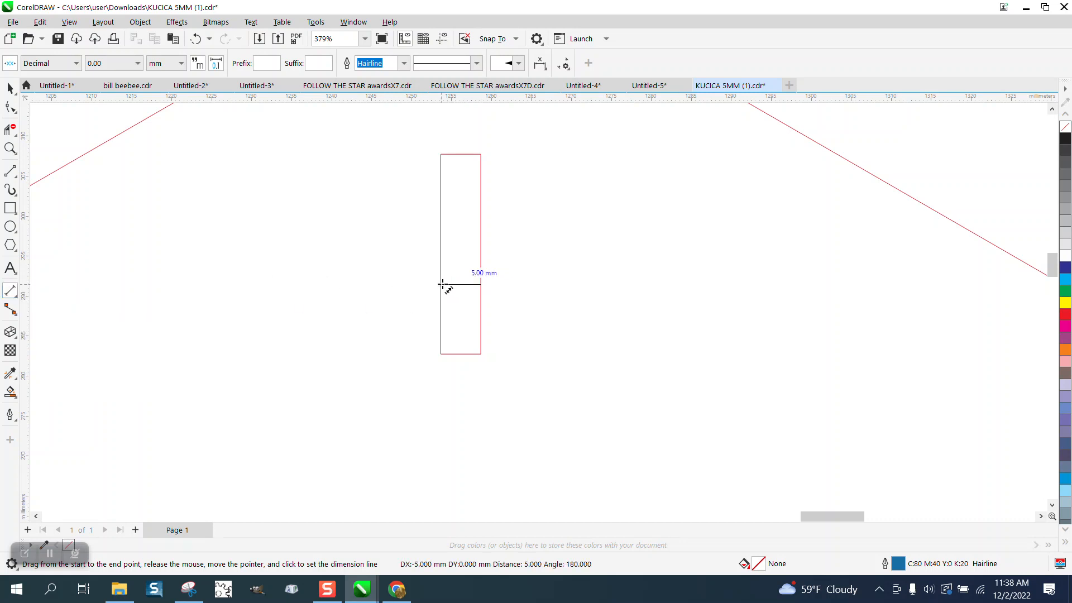
click(468, 280)
key(Delete)
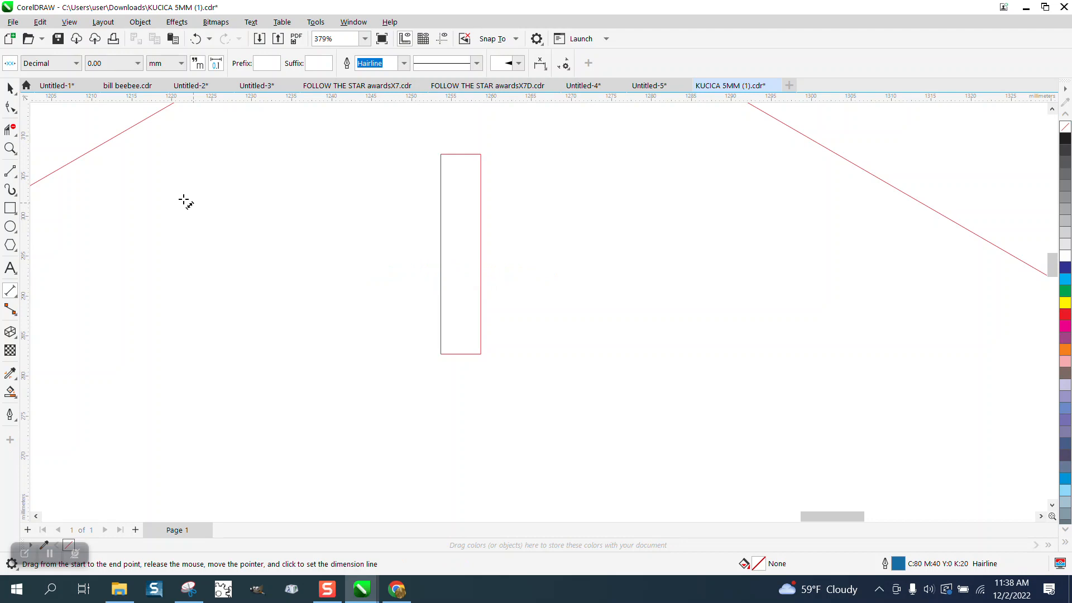
Set the nudge distance to 1 mm and narrow the slot by moving each long side 1 mm inward.
click(10, 89)
click(453, 66)
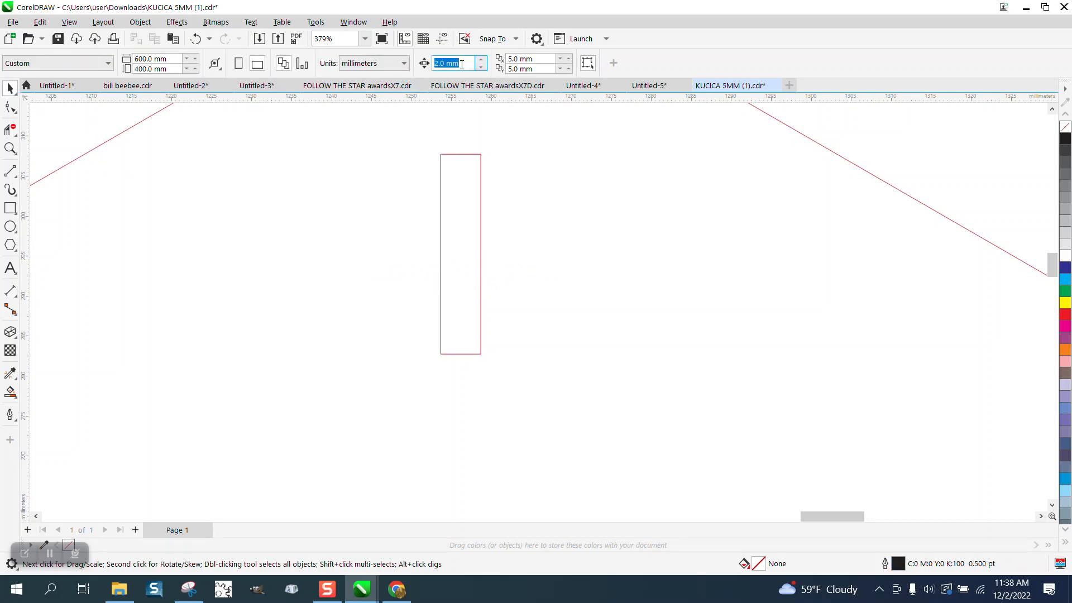
text(1)
key(Return)
click(13, 108)
click(441, 186)
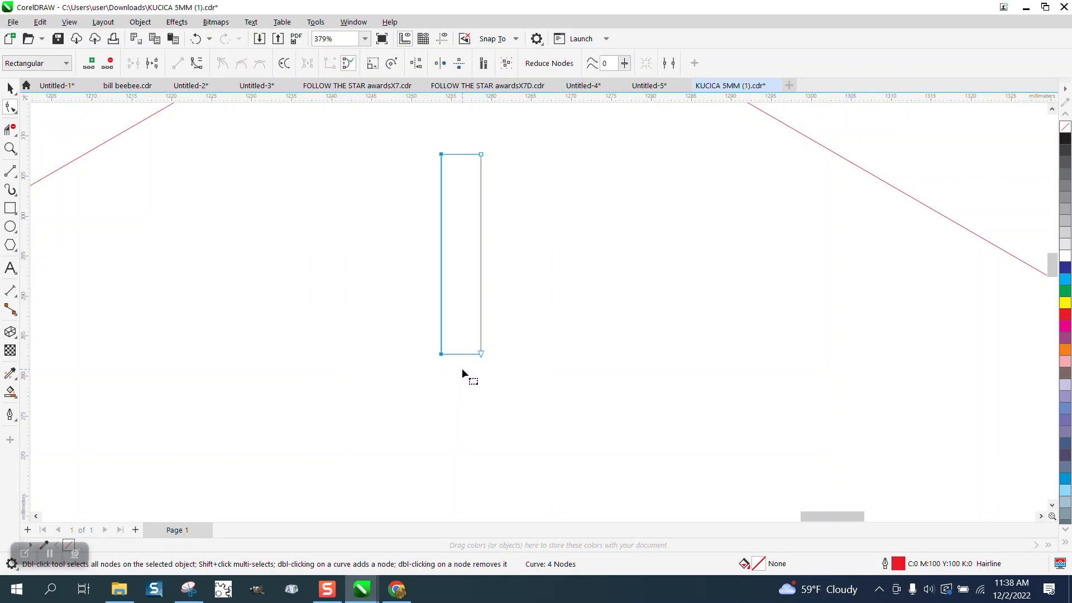
key(Right)
drag(508, 135, 464, 378)
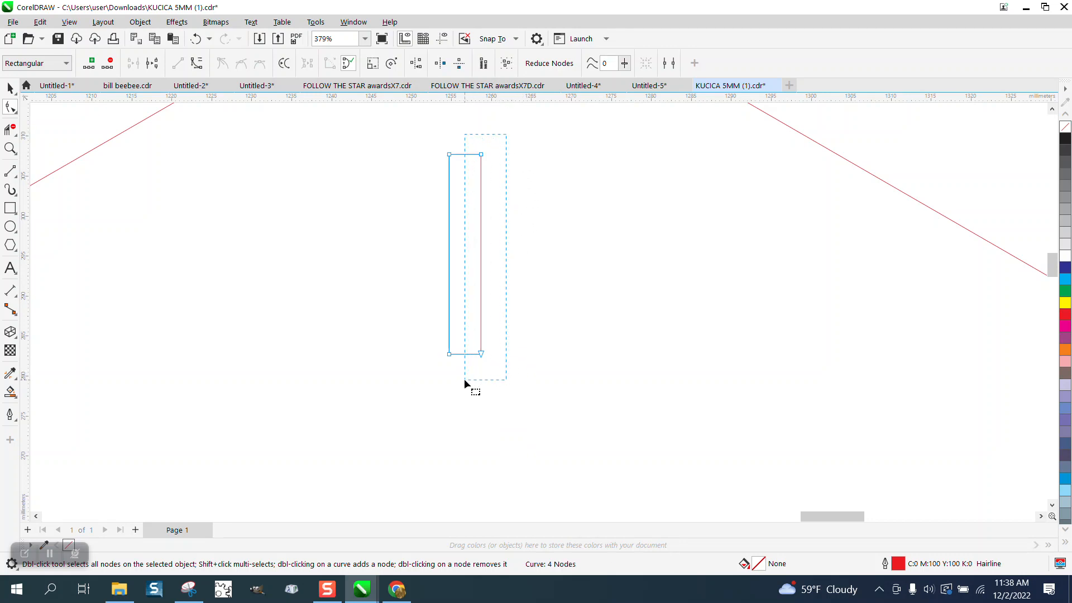
key(Left)
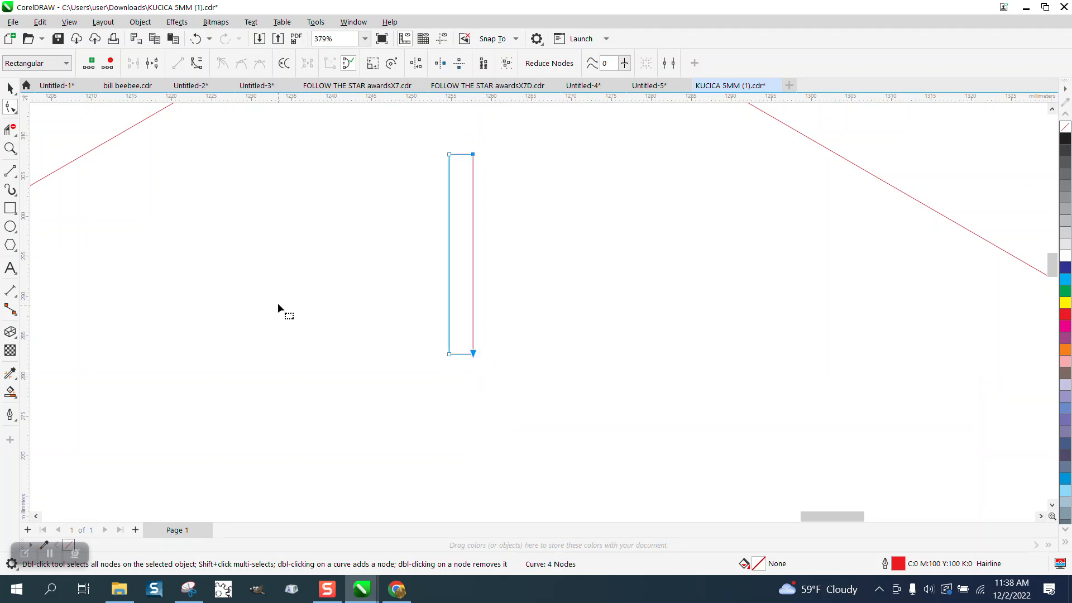
Dimension the slot's new width with a parallel dimension.
scroll(455, 252, down, 3)
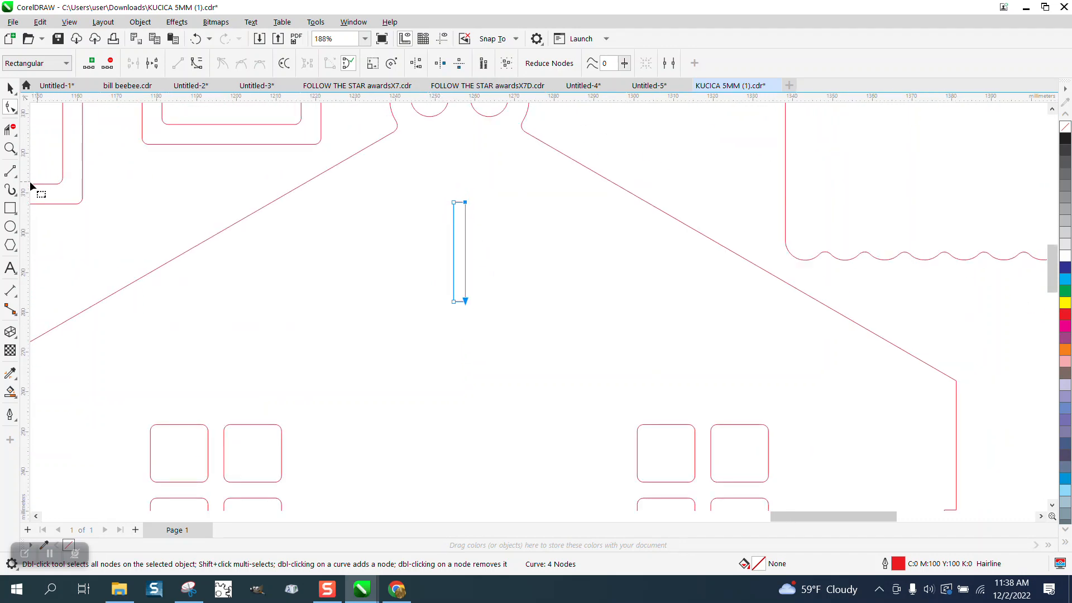
click(17, 299)
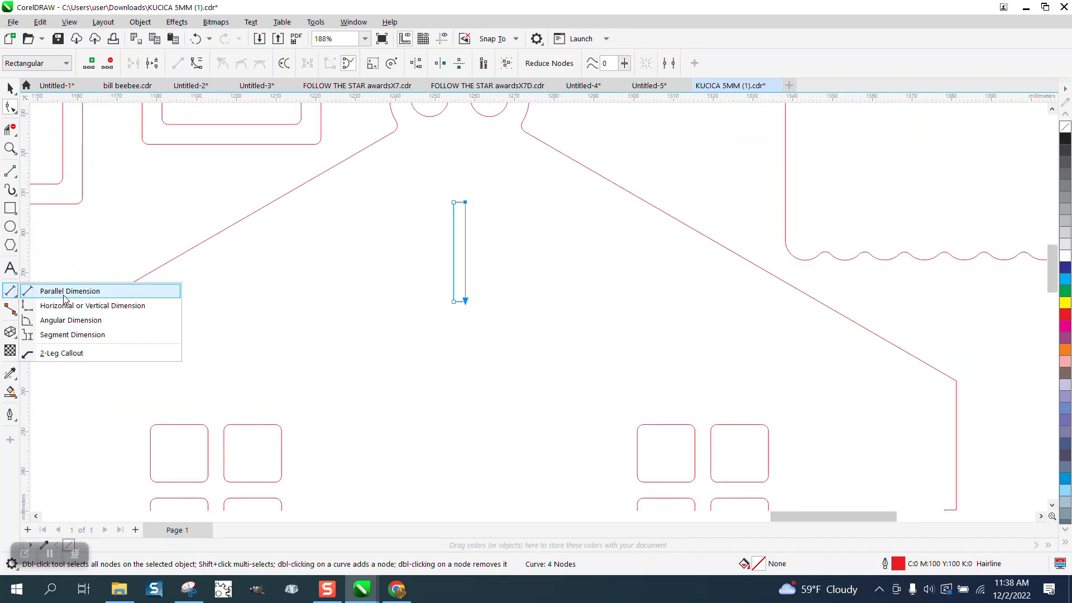
click(66, 292)
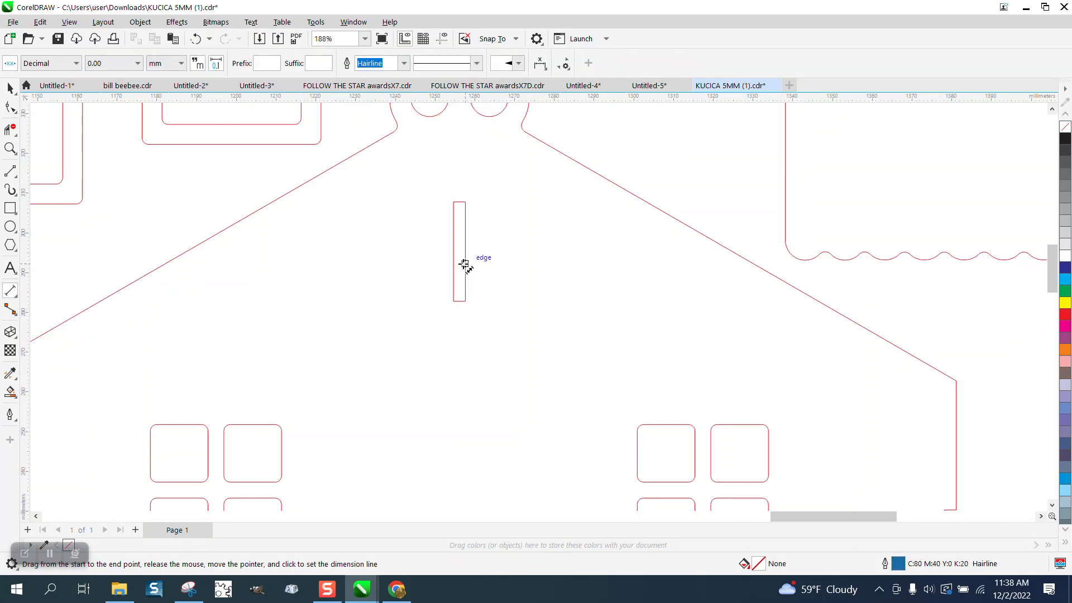
drag(466, 266, 454, 265)
click(425, 227)
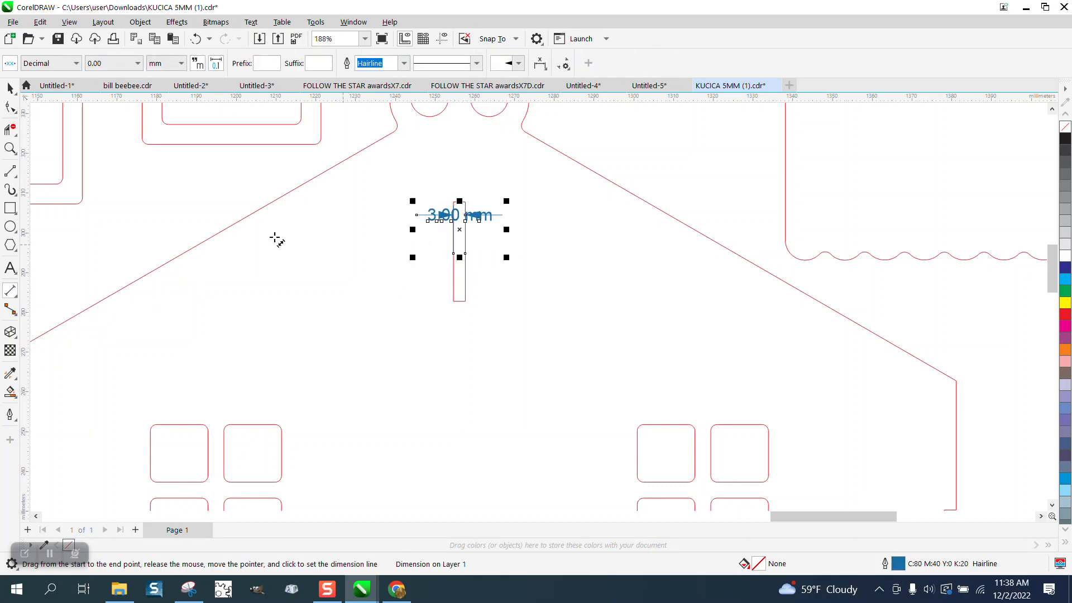
Move the two small window-frame pieces above the house panel further left.
click(9, 88)
scroll(330, 261, down, 4)
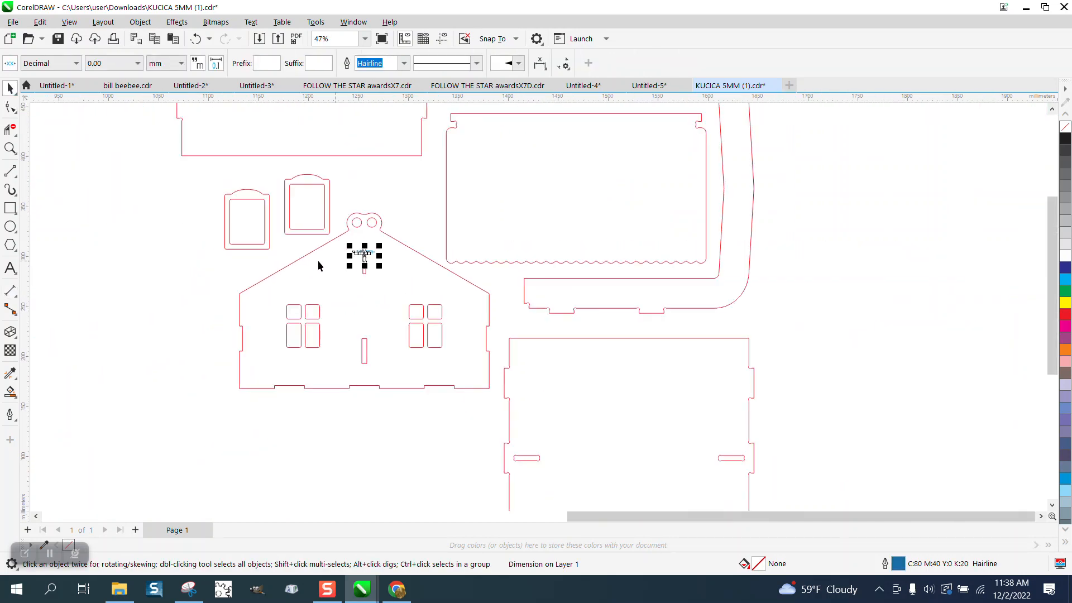
drag(202, 166, 347, 257)
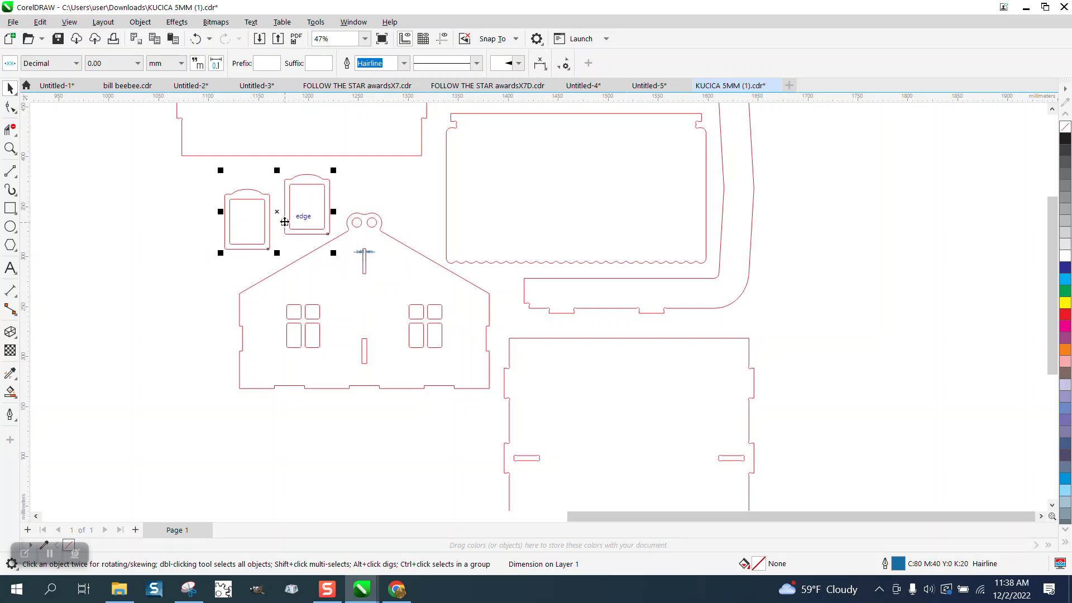
drag(277, 212, 152, 212)
Duplicate the edited house panel with its dimension and place the copy to its left.
drag(222, 195, 499, 411)
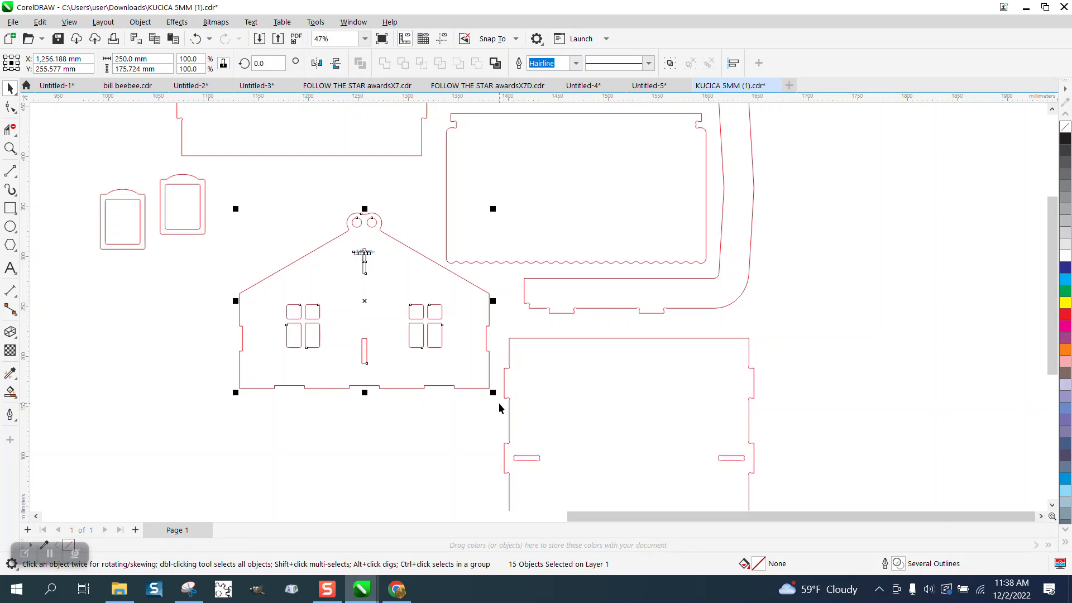
key(ctrl+d)
scroll(485, 406, down, 2)
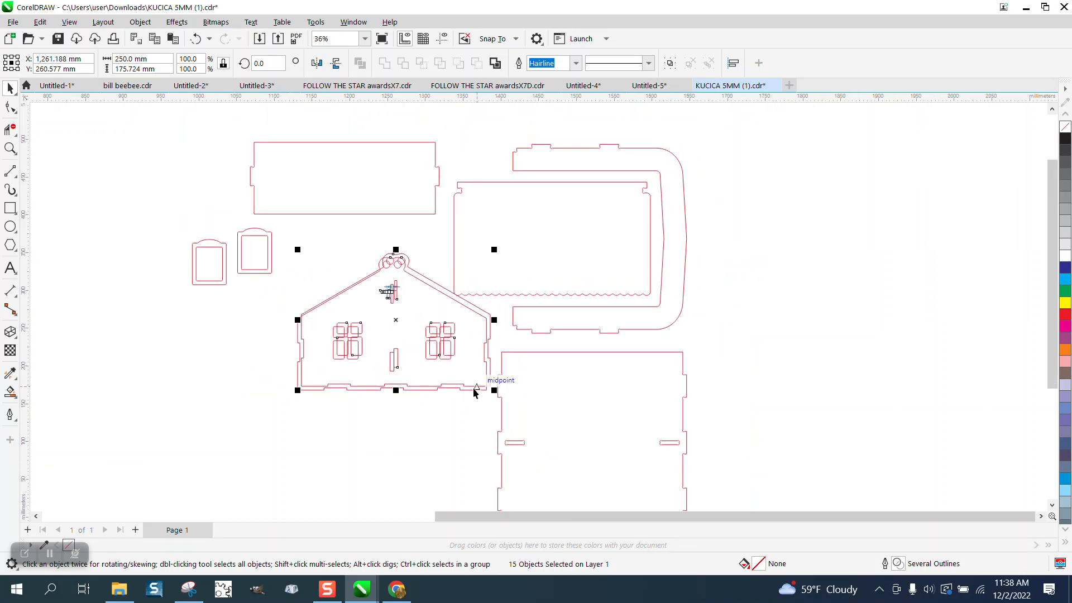
drag(393, 322, 193, 356)
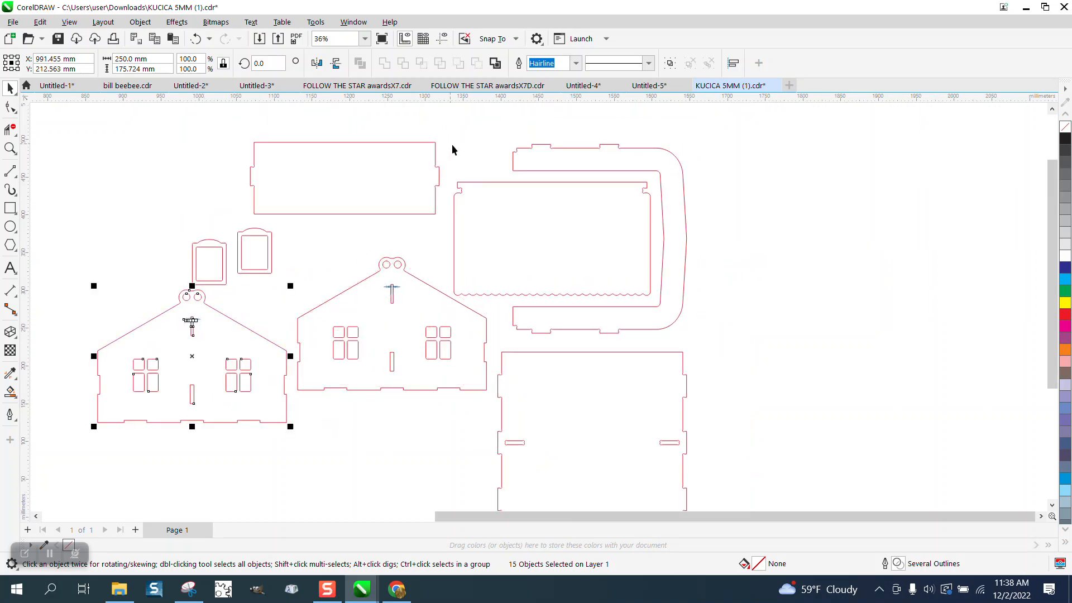
click(451, 144)
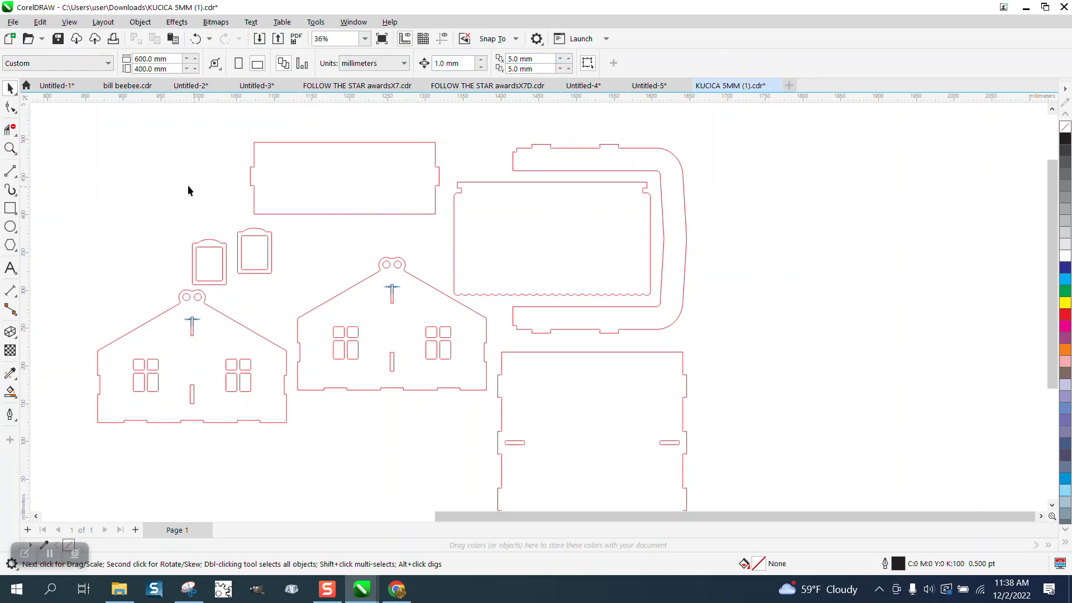
Add a vertical guideline along the left edge of the rectangular panel beside its side tab.
click(10, 148)
drag(247, 158, 353, 209)
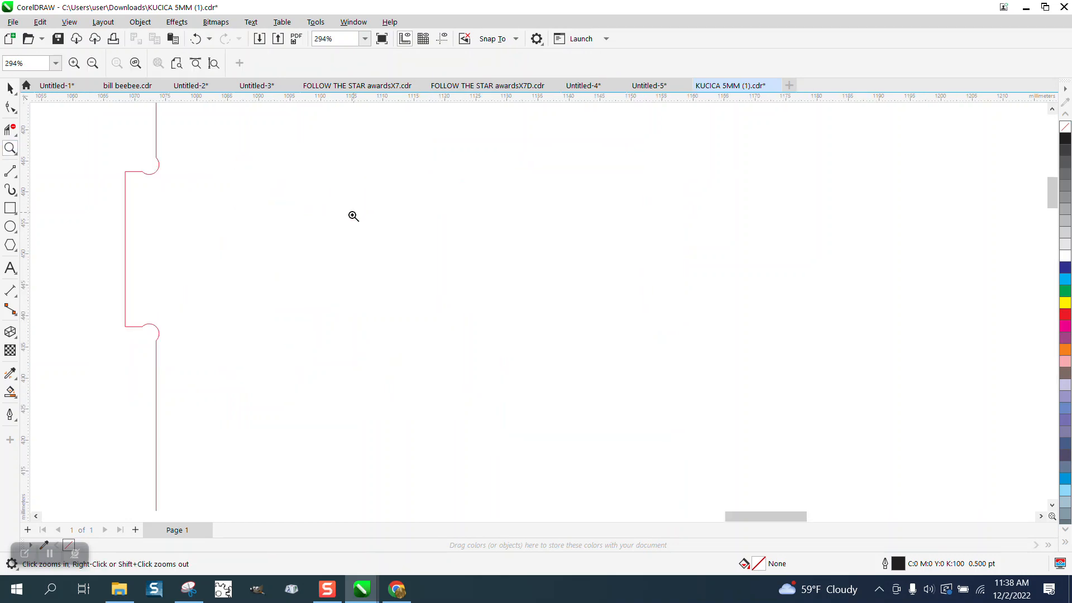
scroll(163, 185, down, 1)
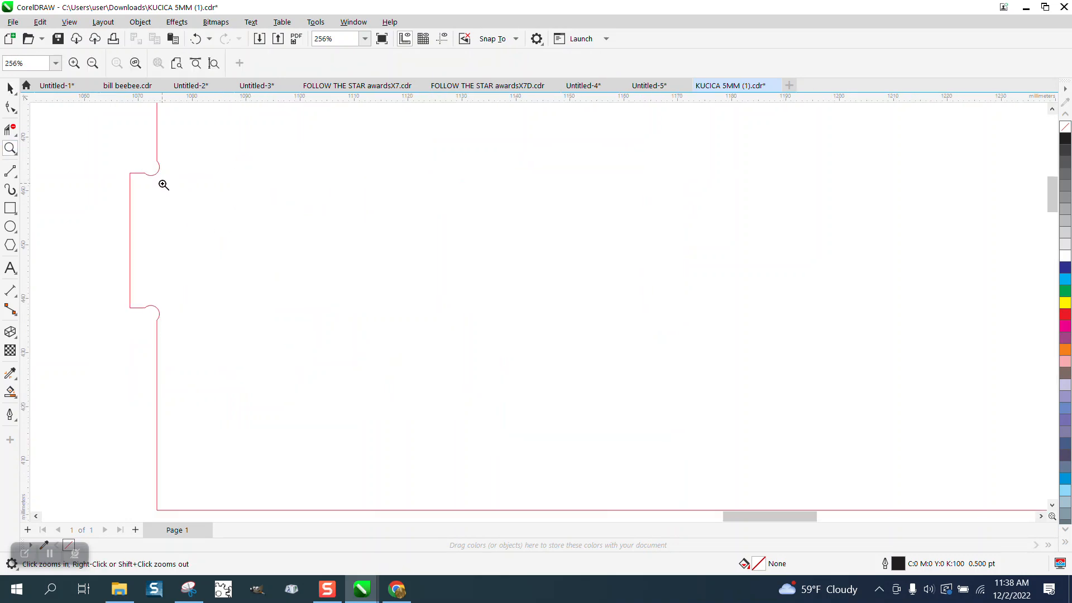
click(188, 252)
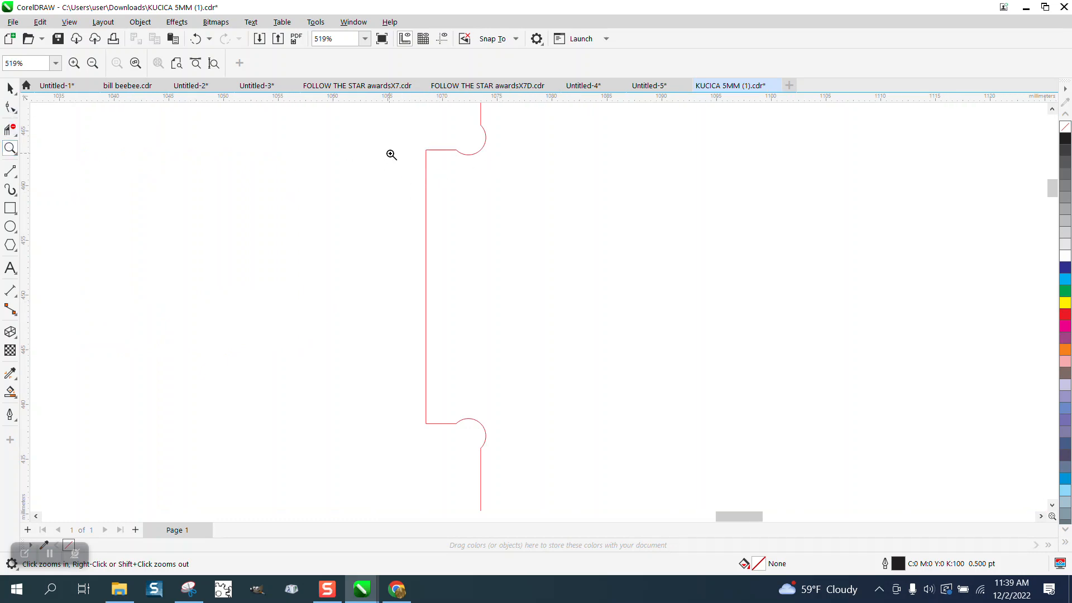
right_click(429, 239)
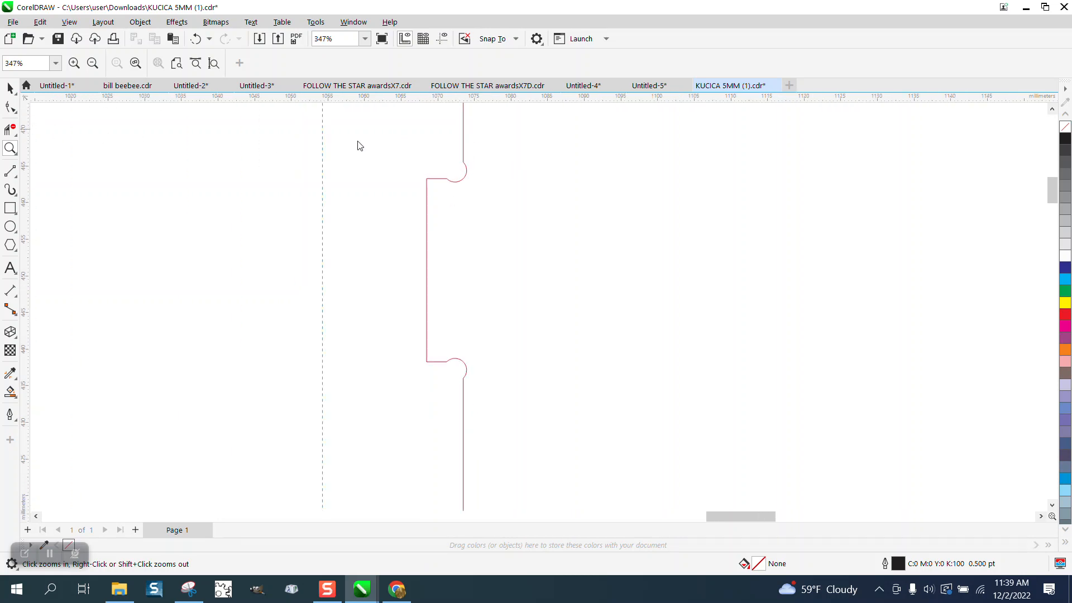
drag(359, 146, 467, 143)
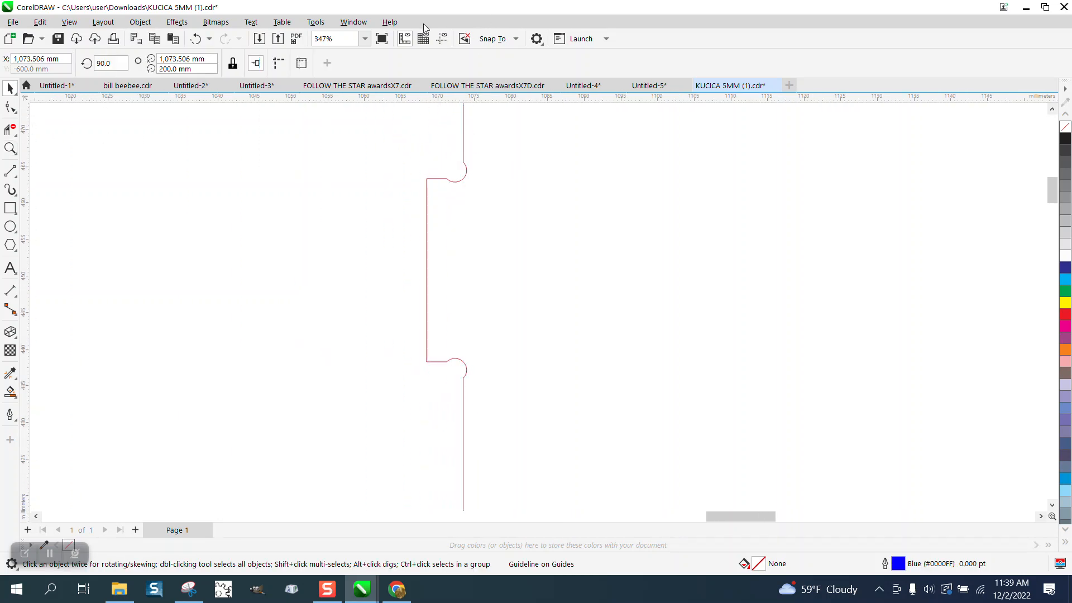
Add a second vertical guideline along the outer edge of the same side tab.
click(442, 39)
click(516, 39)
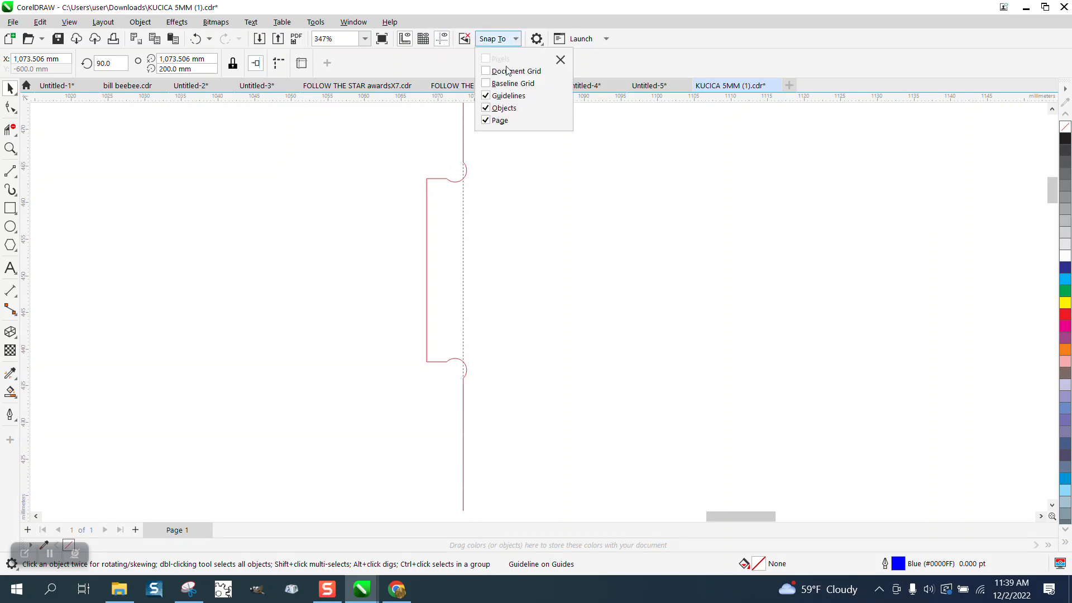
click(88, 197)
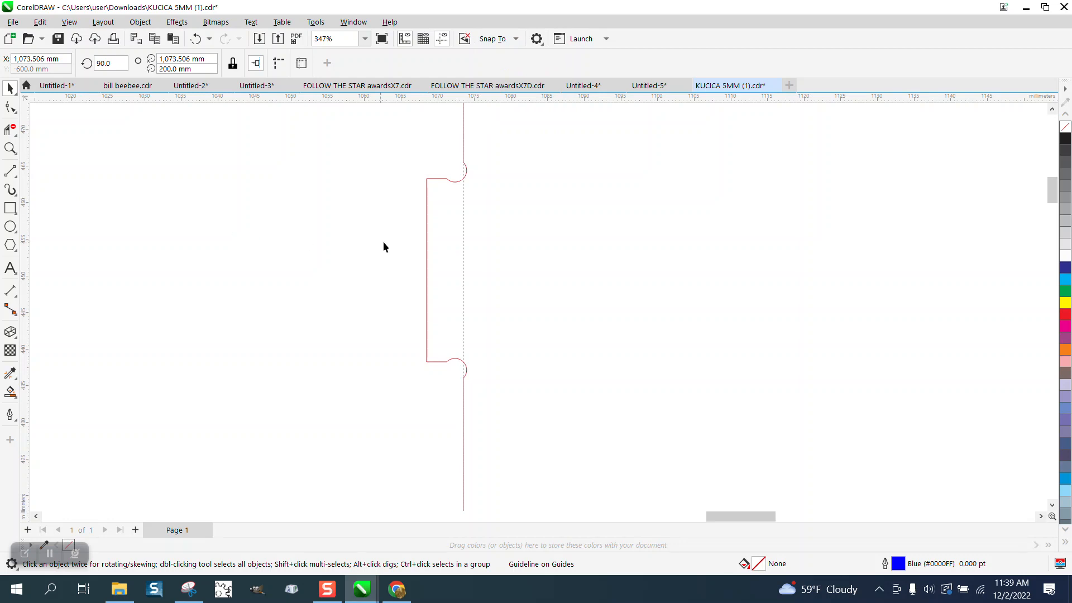
drag(25, 208, 27, 209)
drag(423, 239, 427, 235)
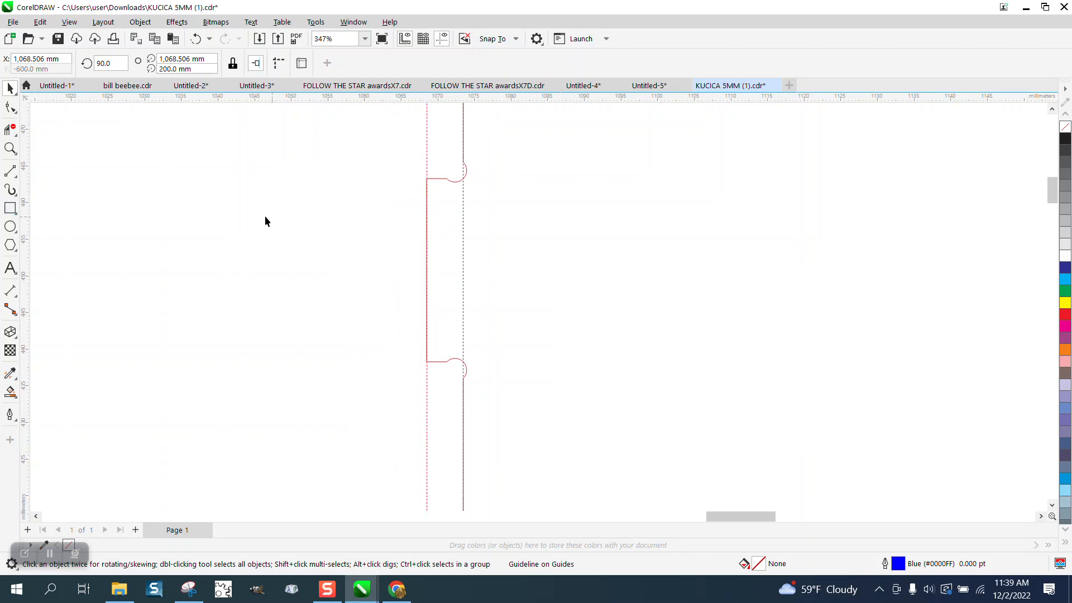
click(10, 149)
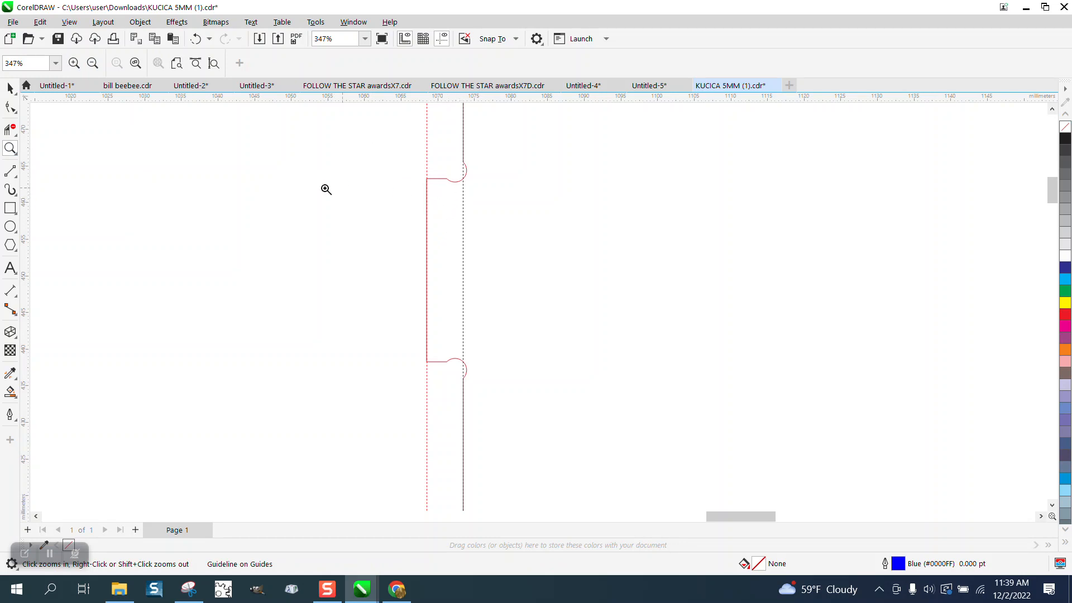
drag(373, 115, 558, 236)
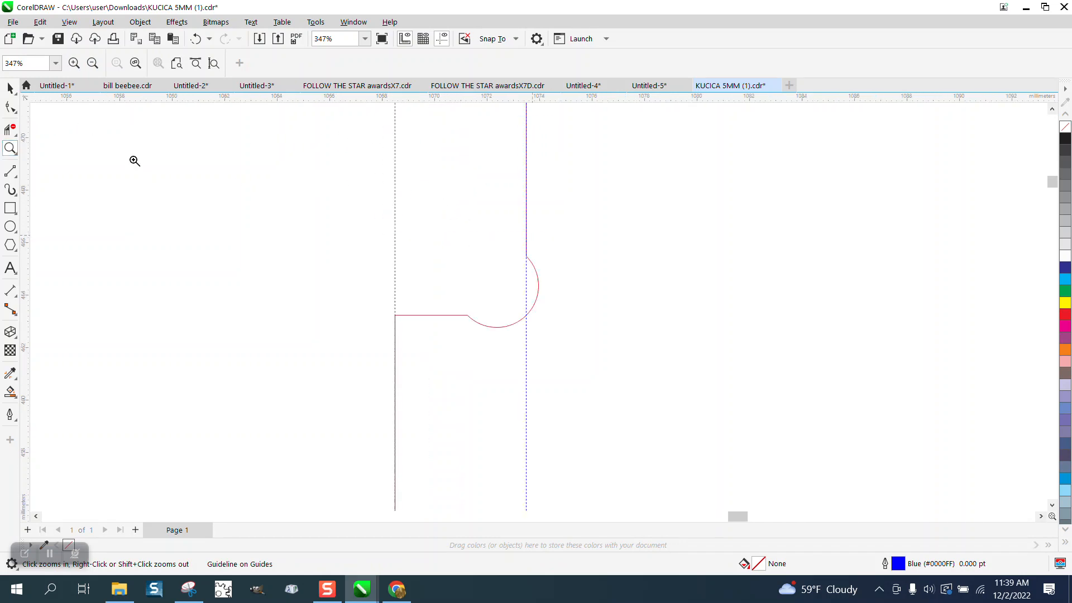
Try to dimension the gap between the two vertical guidelines at the panel's side tab.
click(12, 172)
click(58, 187)
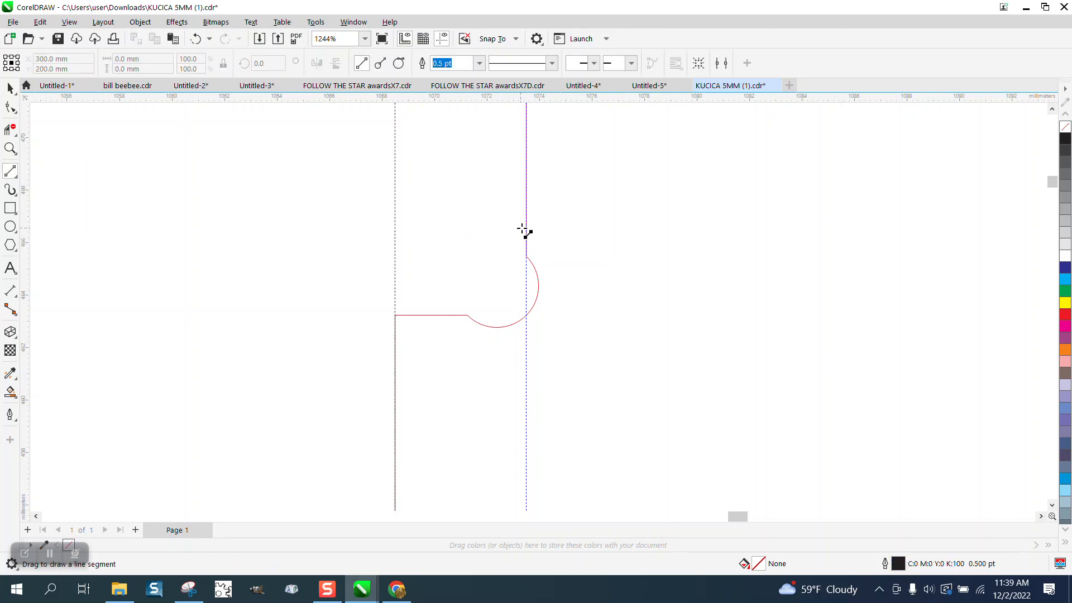
drag(526, 229, 394, 229)
key(ctrl+z)
click(9, 291)
drag(526, 237, 396, 236)
click(396, 236)
key(Delete)
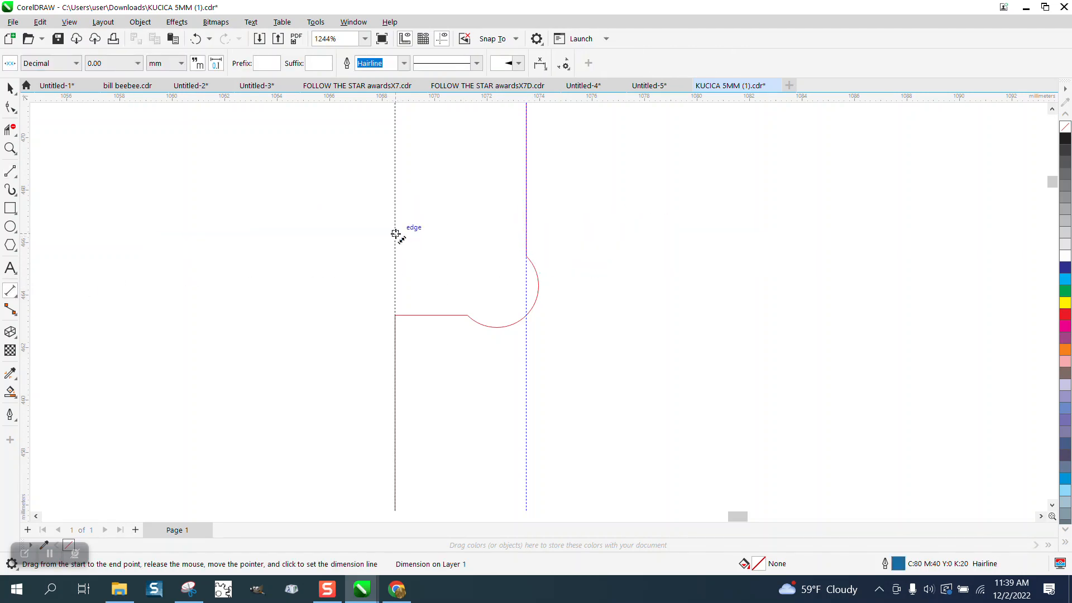
Select the nodes of the panel's left edge between its two side tabs.
scroll(382, 230, down, 5)
click(9, 87)
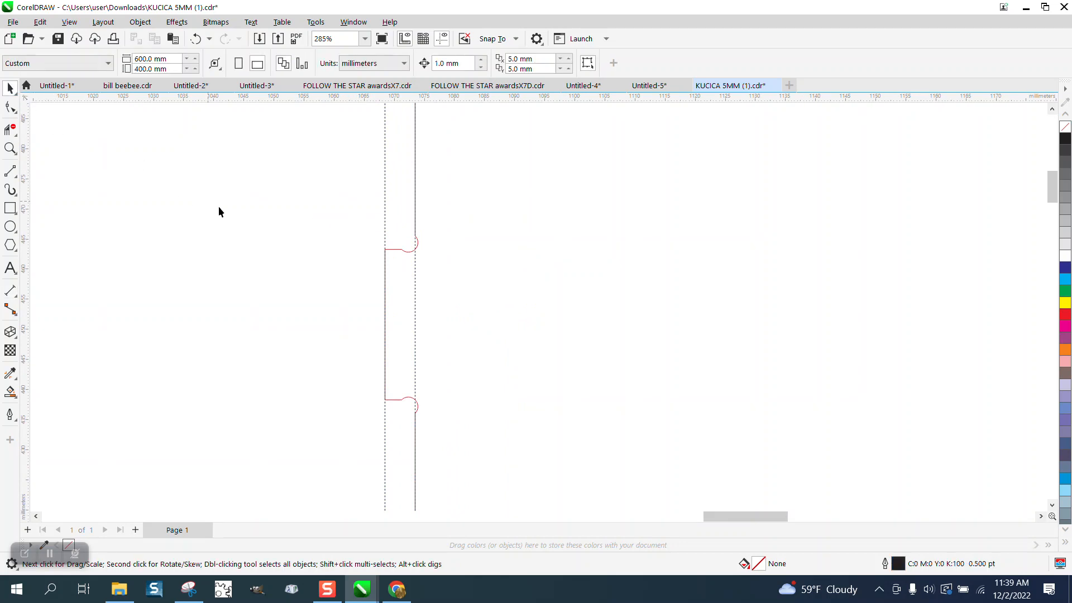
scroll(297, 223, down, 1)
key(F10)
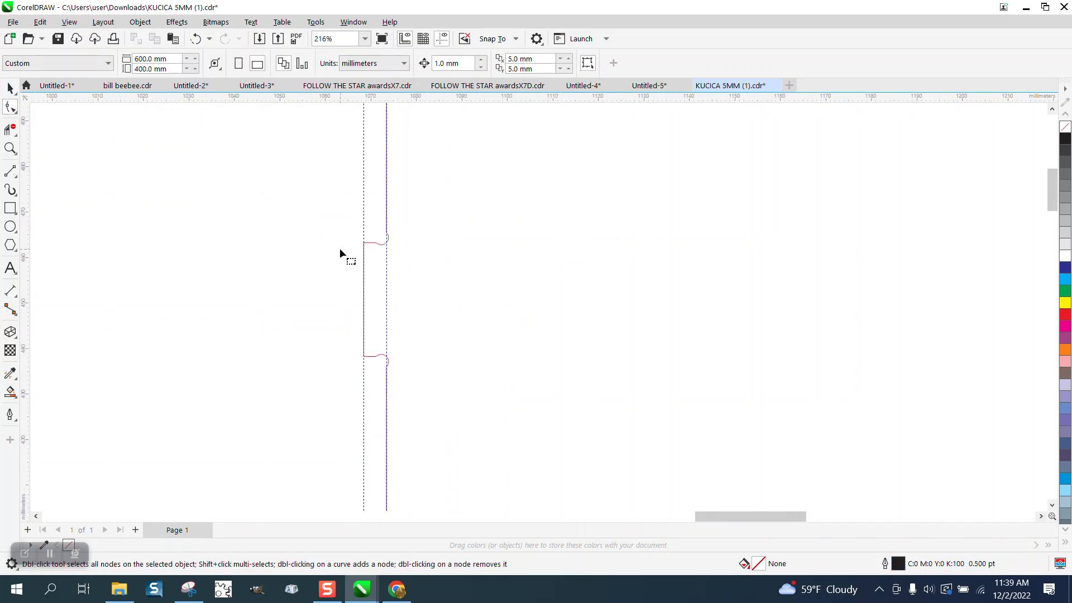
click(373, 243)
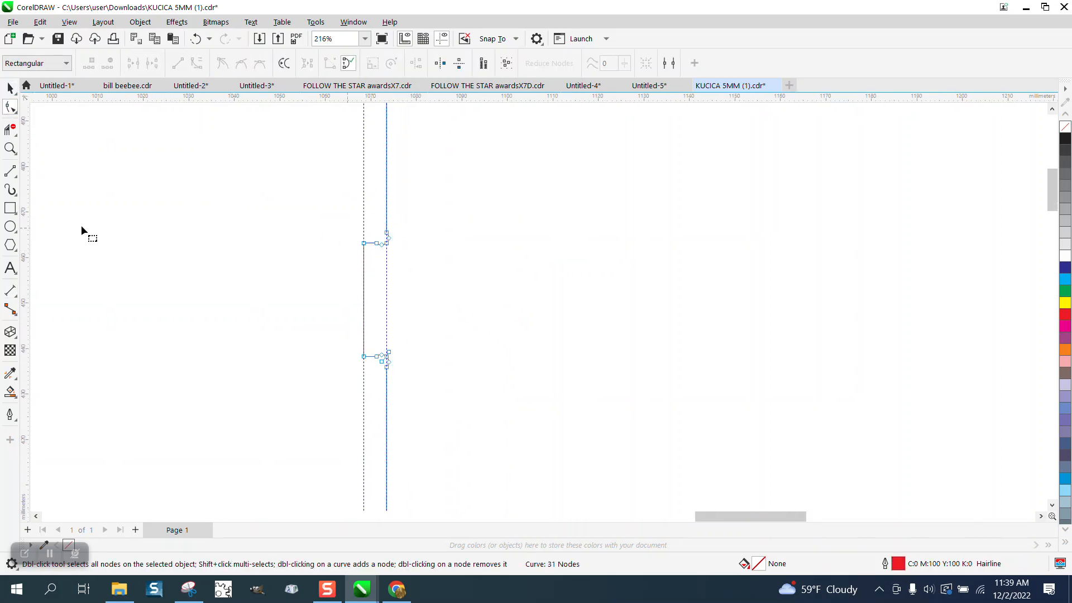
key(z)
drag(325, 213, 570, 451)
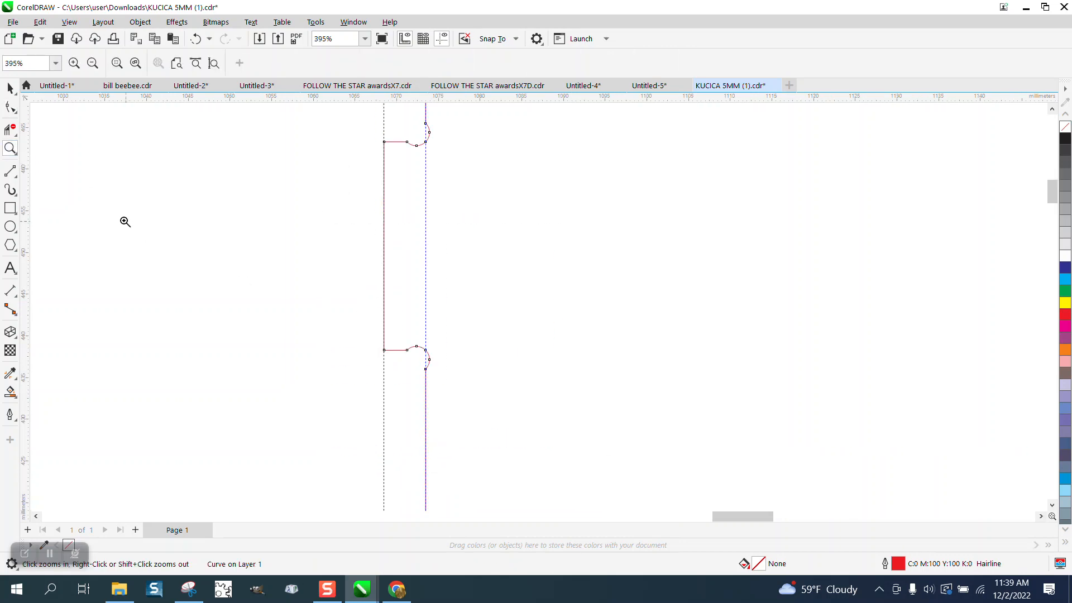
click(10, 108)
drag(360, 129, 396, 358)
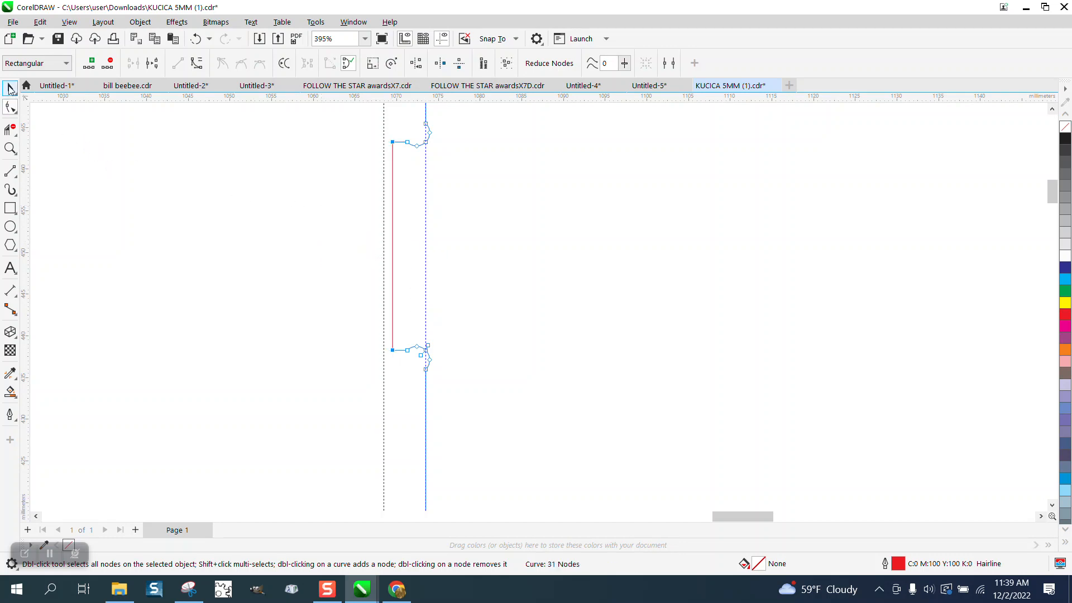
Try shifting the left guideline 1 mm right and dimensioning the tab depth, undoing these changes.
click(10, 89)
click(384, 359)
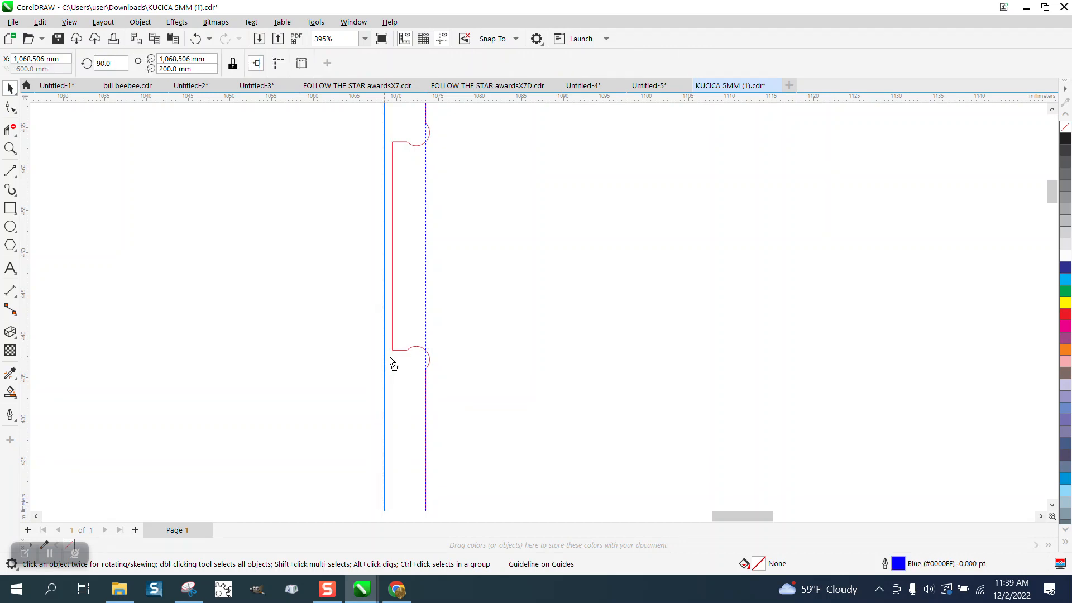
drag(390, 358, 394, 354)
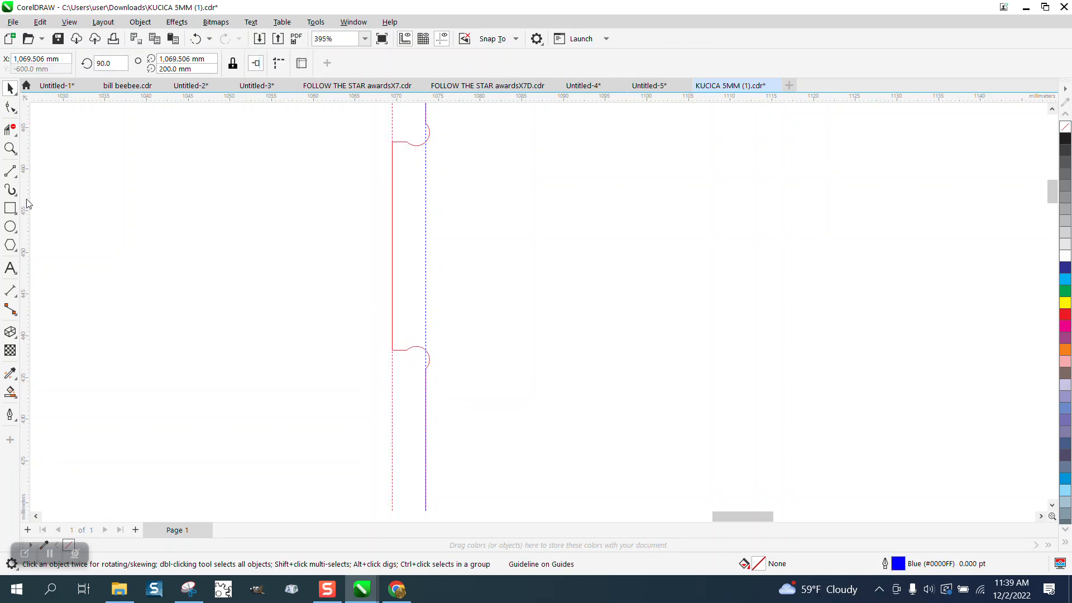
click(10, 291)
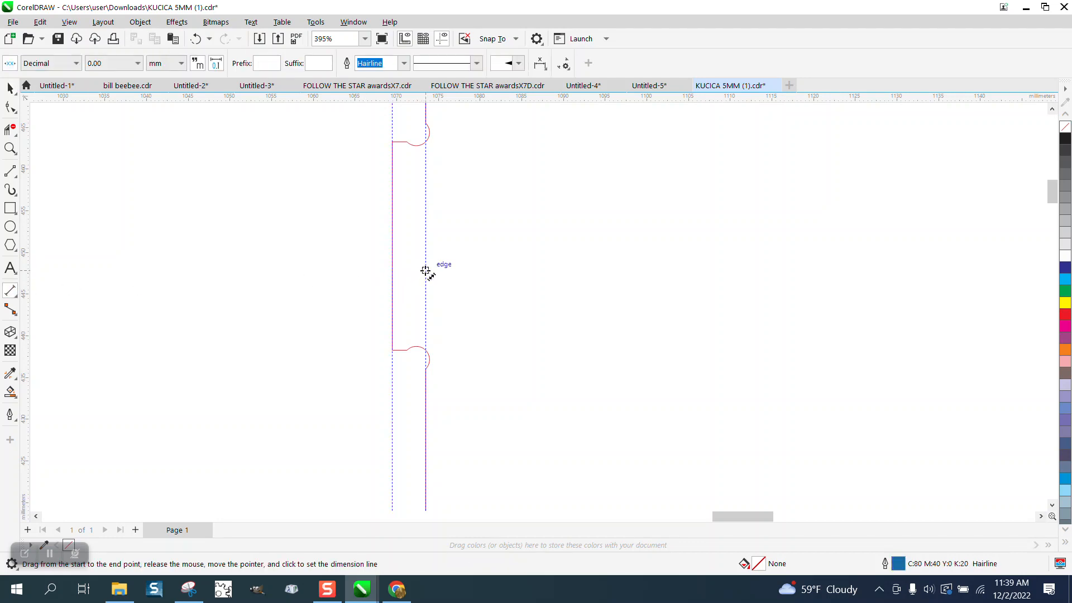
drag(425, 272, 390, 271)
click(349, 277)
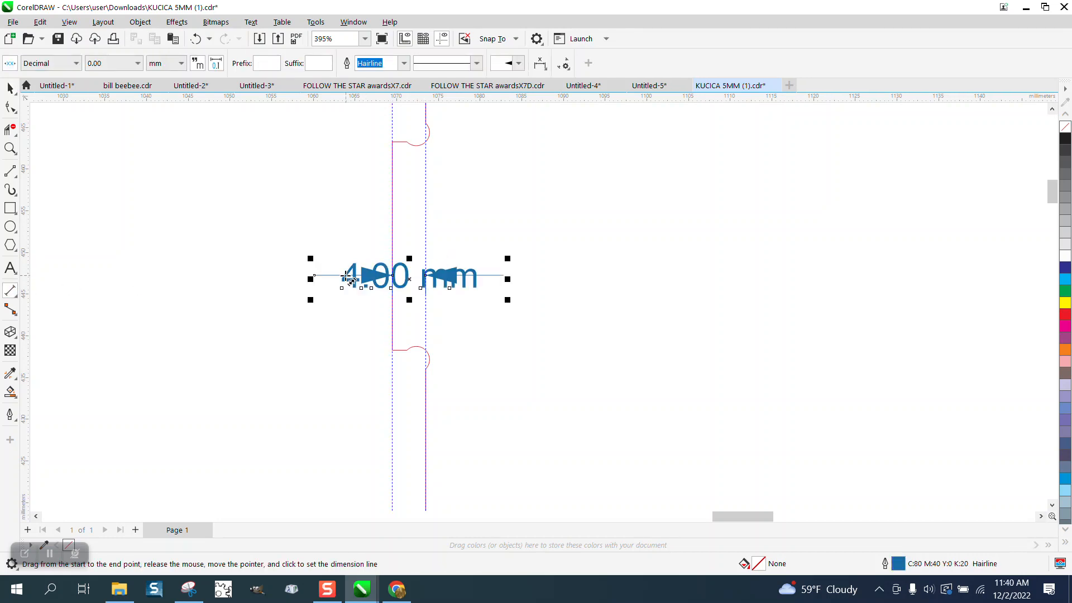
key(Delete)
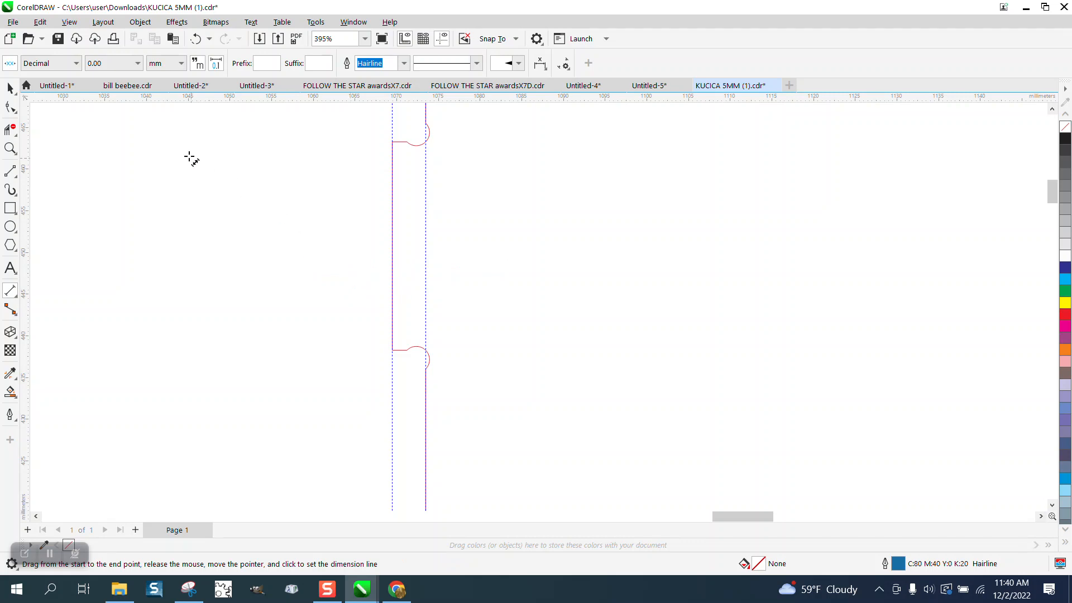
click(198, 43)
click(198, 42)
click(198, 43)
click(198, 42)
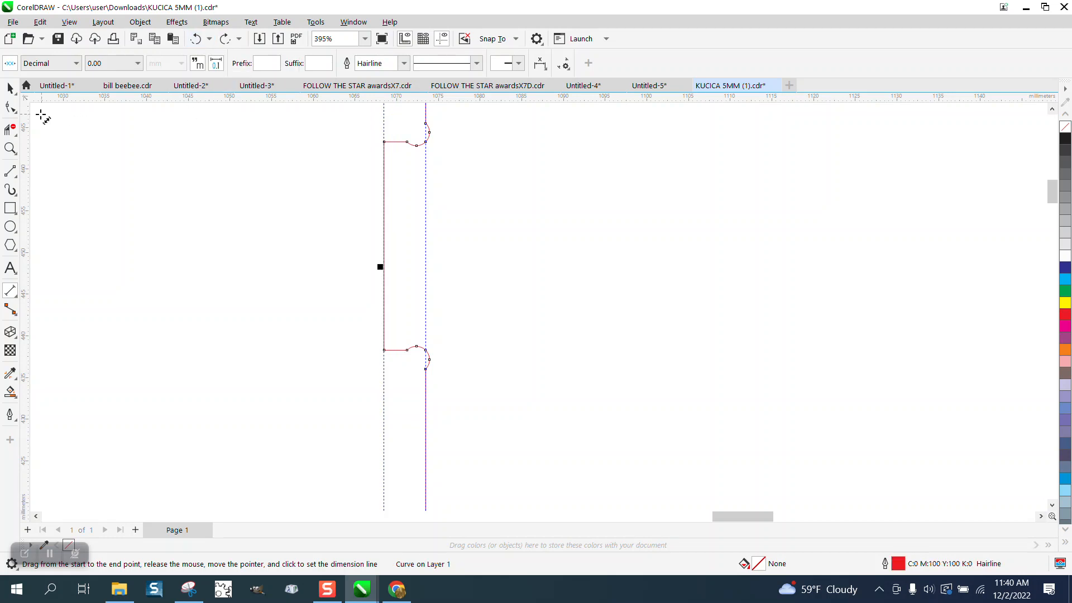
Reselect the left-edge nodes between the side tabs and move the edge inward toward the tab edge.
click(11, 107)
drag(367, 376, 392, 378)
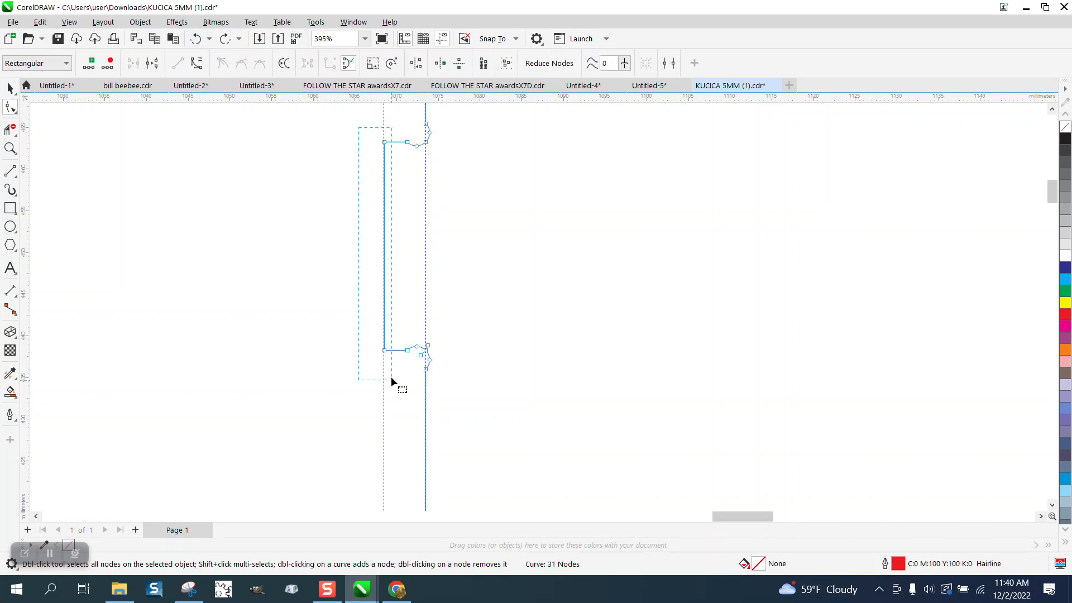
key(ctrl+shift+z)
key(ctrl+shift+z)
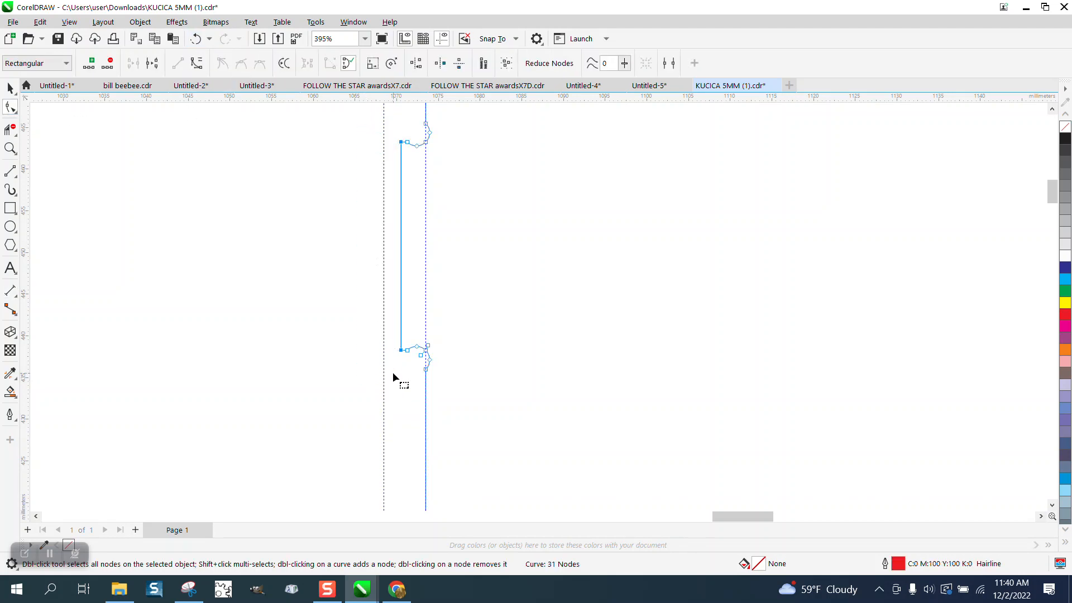
Inspect the modified side tab up close and then the whole set of house panels.
click(10, 148)
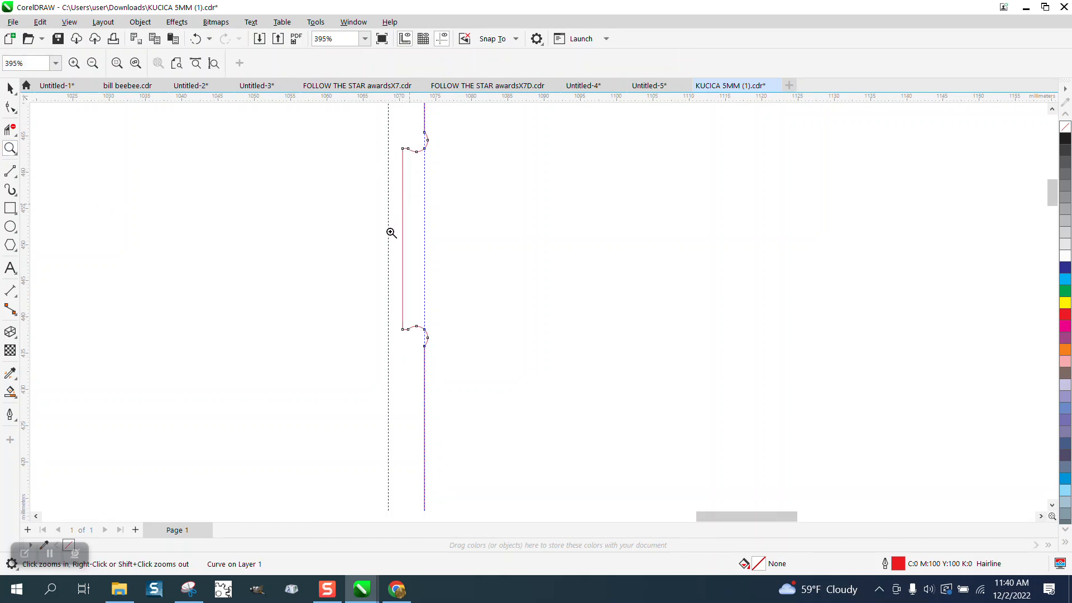
scroll(394, 224, down, 2)
drag(392, 155, 459, 203)
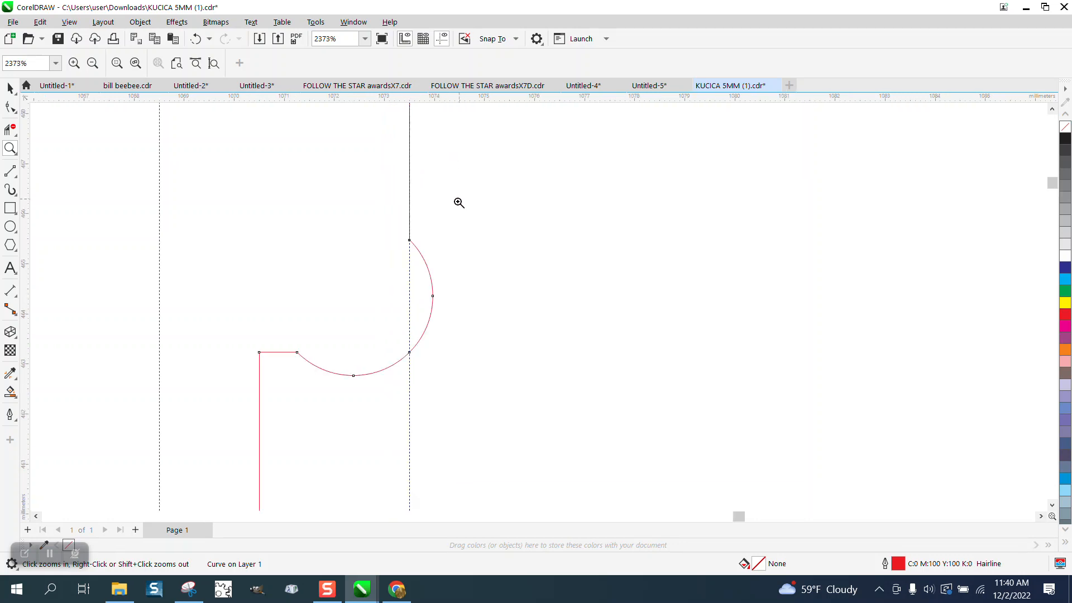
scroll(335, 274, down, 4)
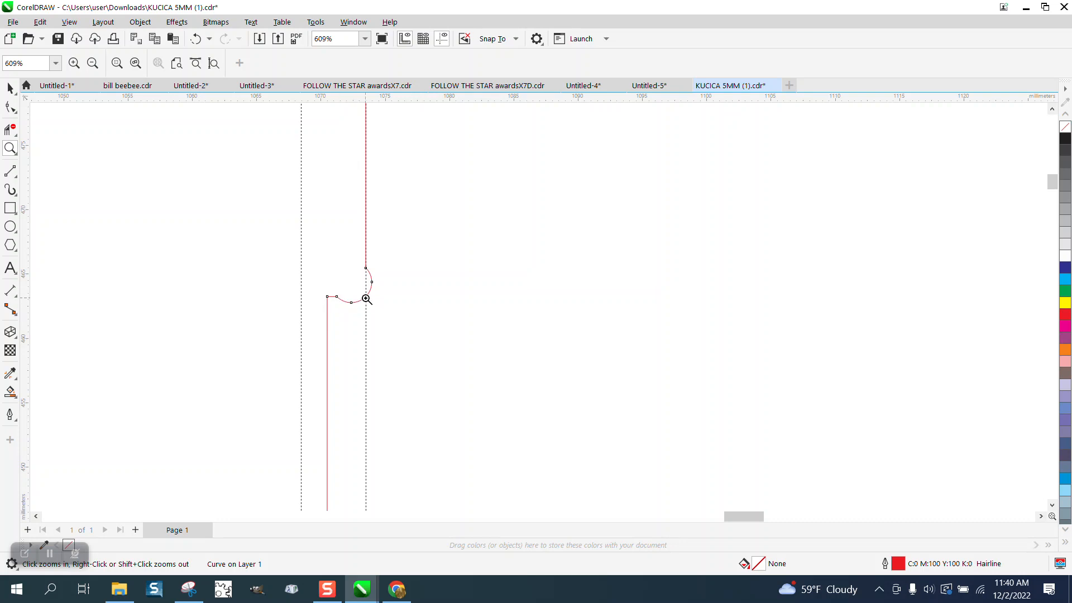
scroll(302, 286, down, 8)
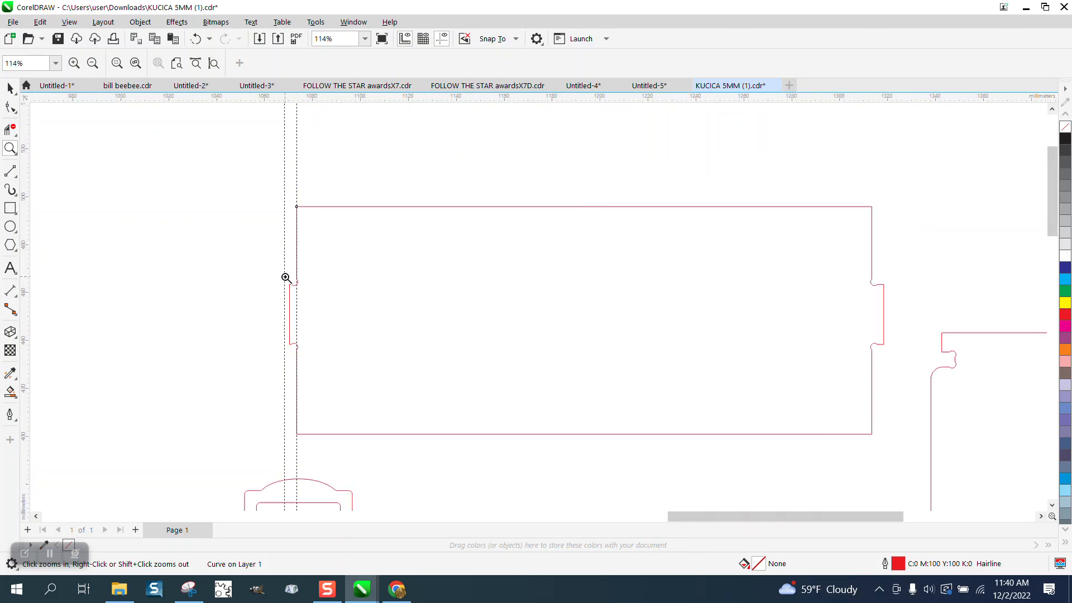
scroll(285, 278, down, 5)
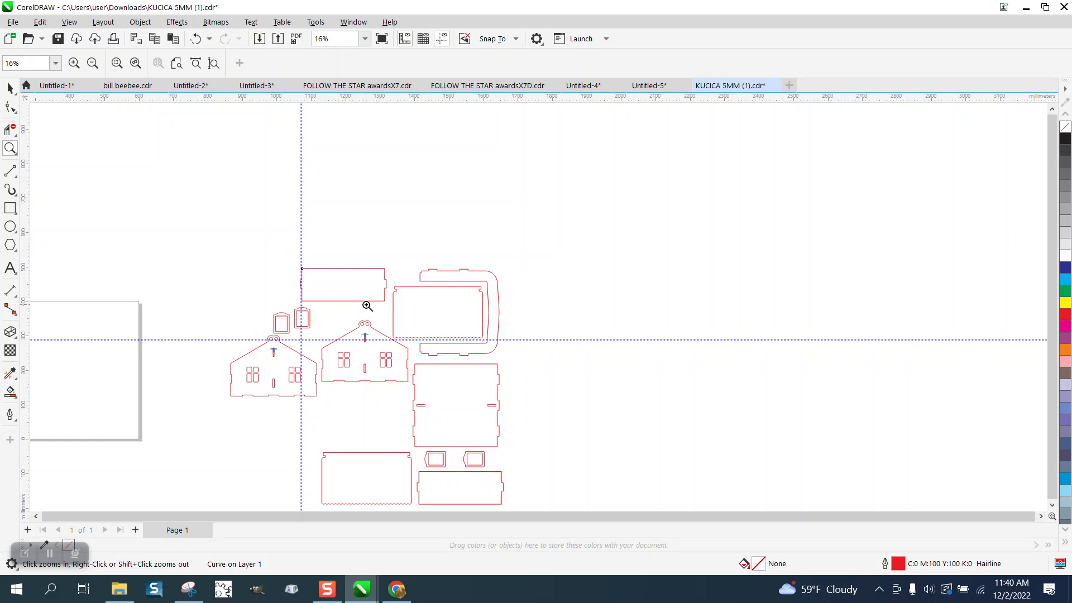
scroll(527, 506, up, 4)
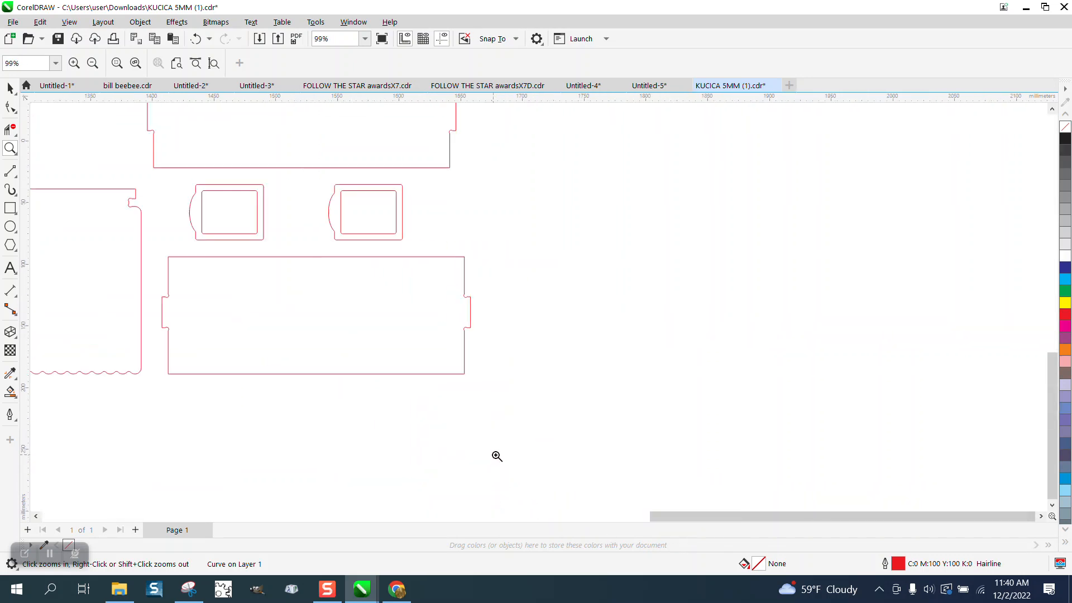
scroll(500, 456, down, 2)
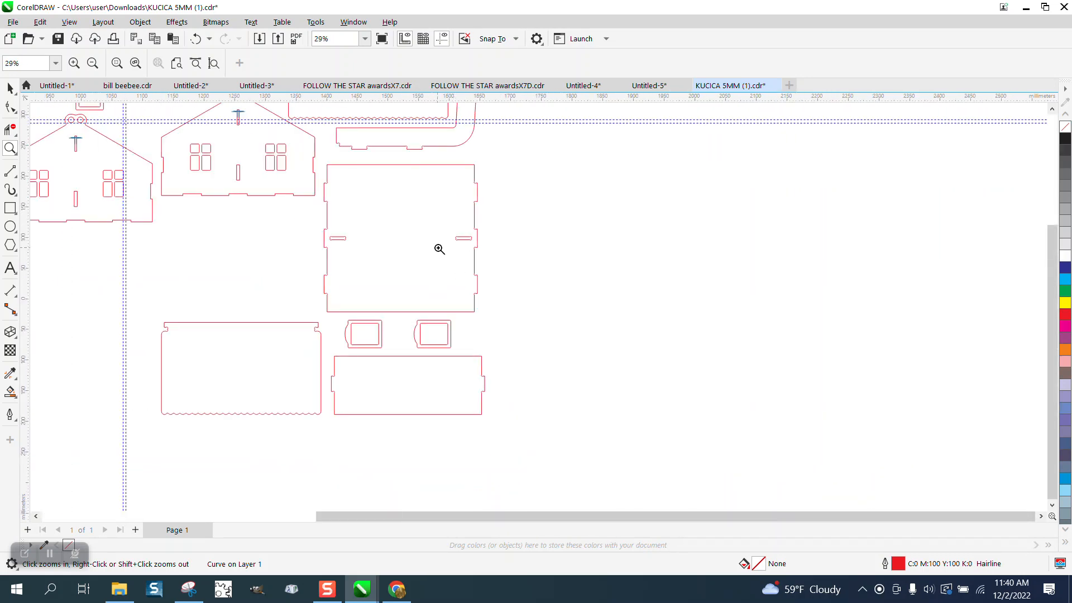
scroll(424, 267, down, 2)
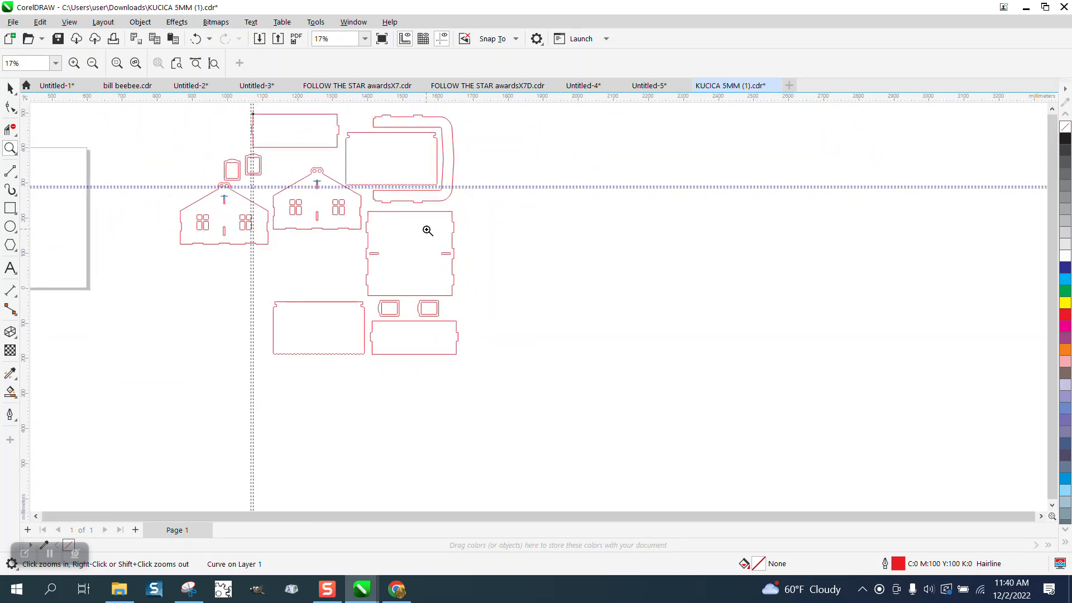
Dimension a vertical distance down from the top edge of the long panel beside its first notch.
drag(386, 193, 441, 219)
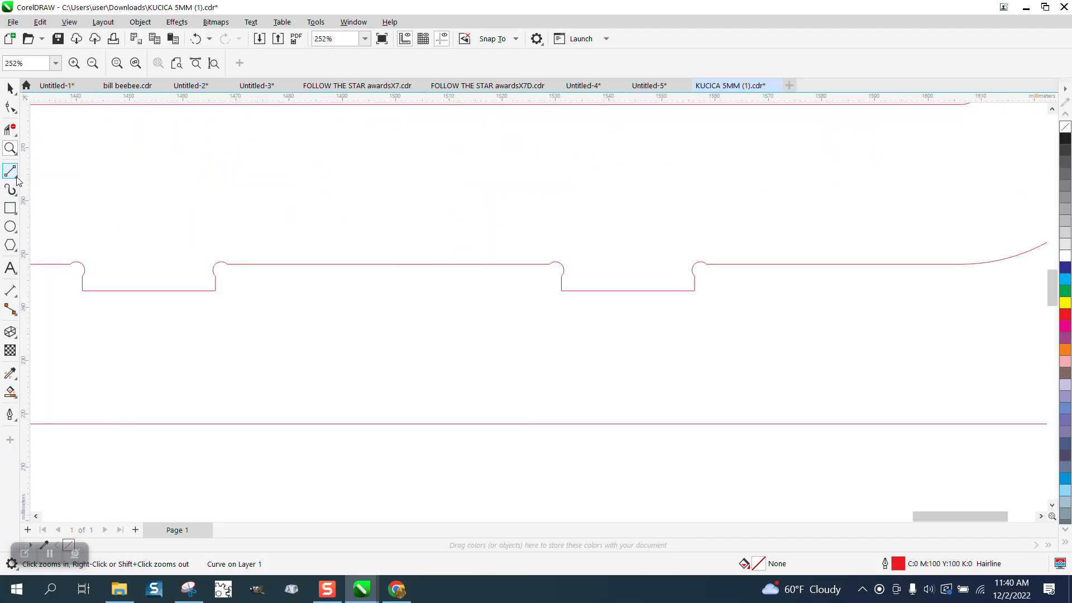
click(10, 290)
drag(252, 265, 254, 308)
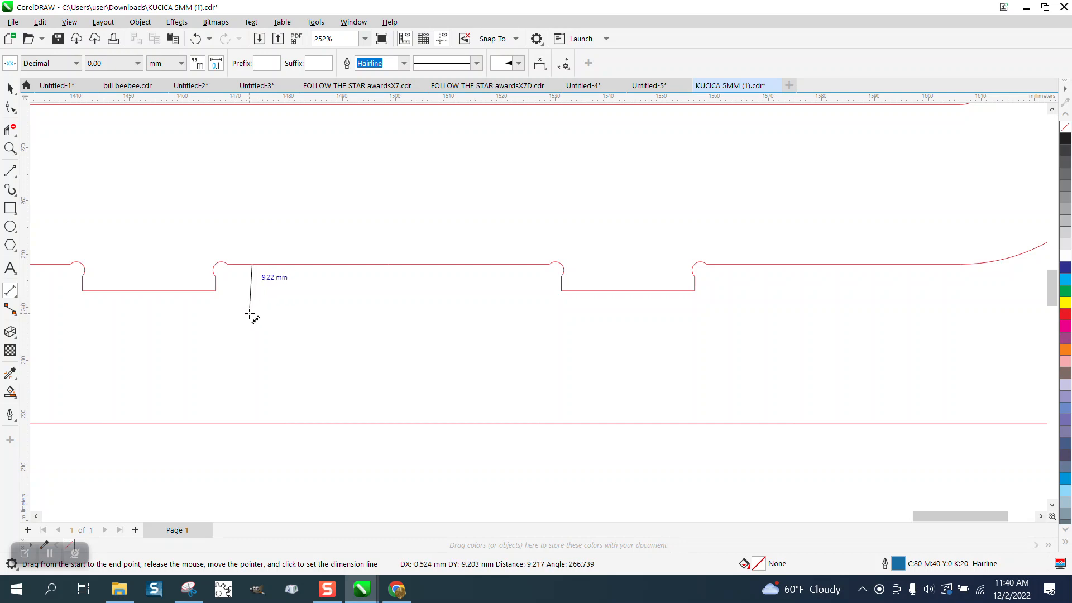
click(253, 308)
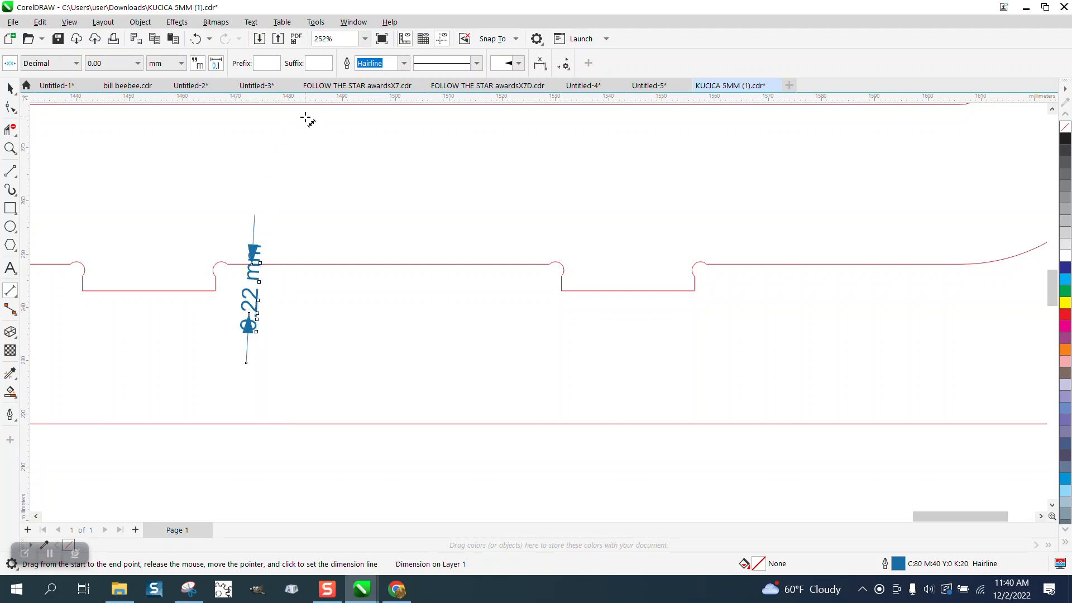
Add horizontal guidelines along the notch bottoms and along the panel's top edge.
drag(319, 102, 328, 180)
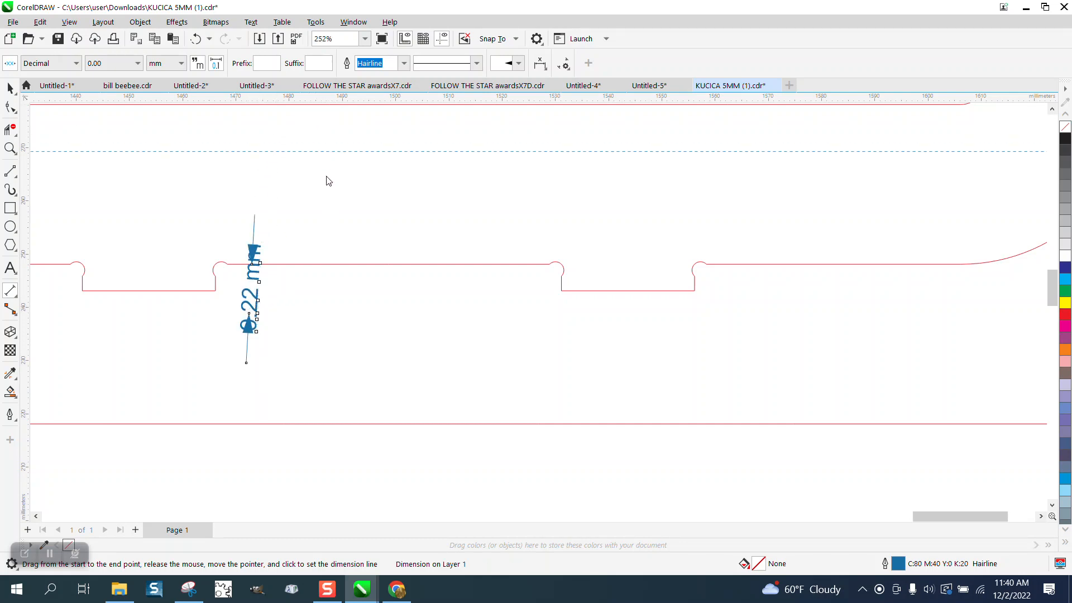
click(211, 291)
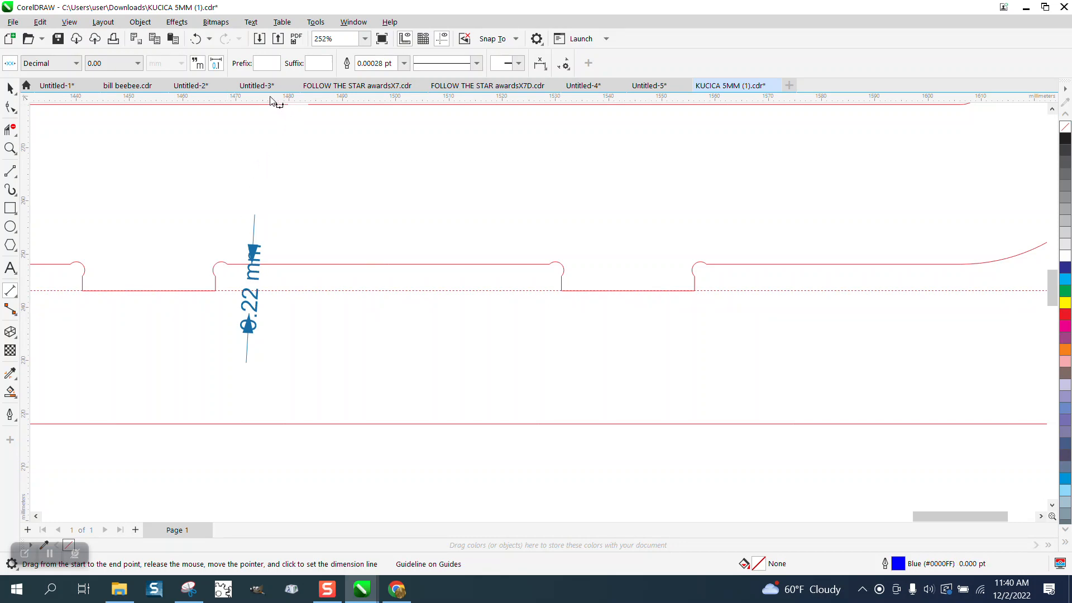
drag(272, 100, 238, 264)
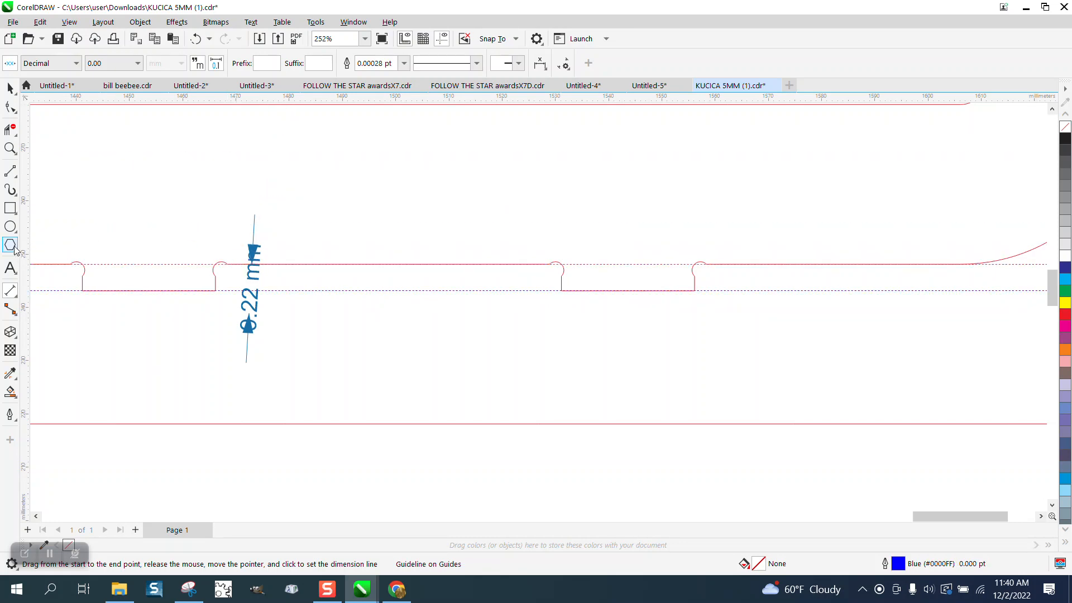
Add a parallel dimension measuring the depth of the first notch on the panel's top edge.
click(12, 291)
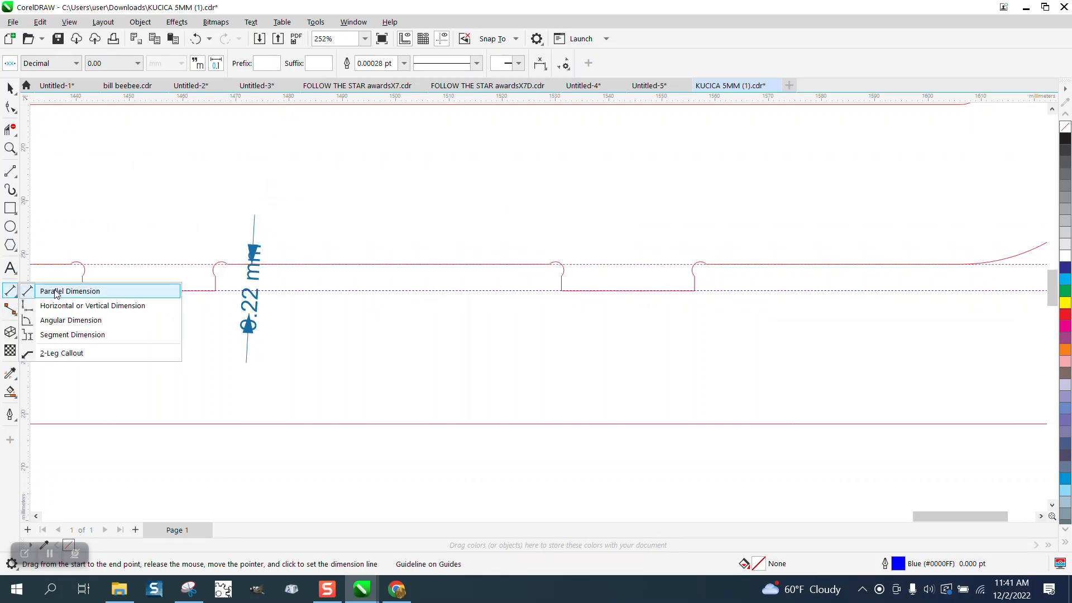
click(56, 292)
drag(144, 291, 144, 266)
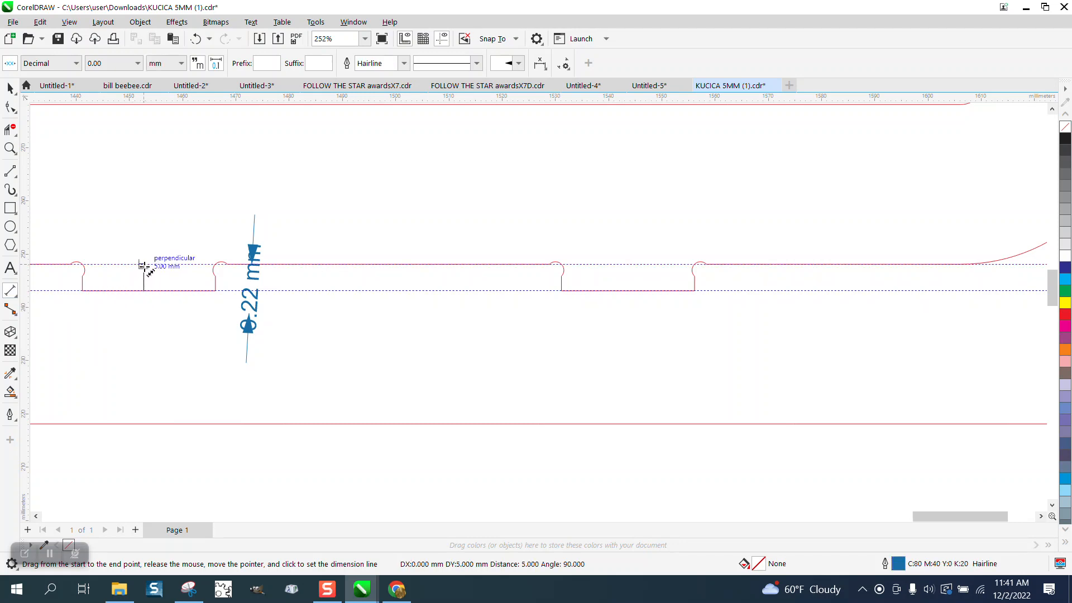
click(144, 268)
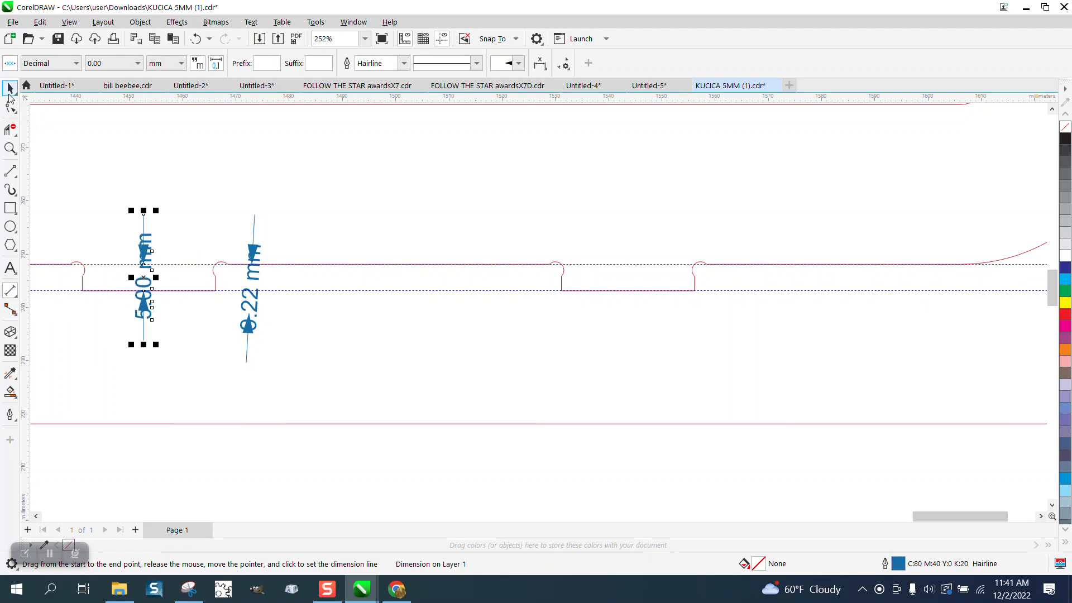
Nudge the first notch's bottom edge up so the notch is 3 mm deep.
click(9, 94)
click(10, 109)
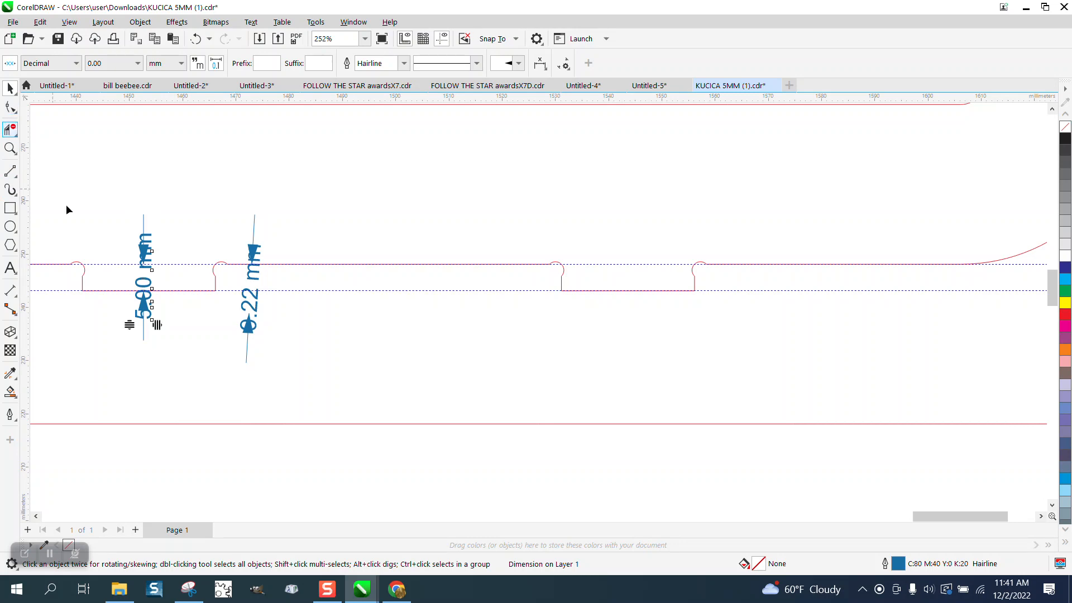
click(82, 286)
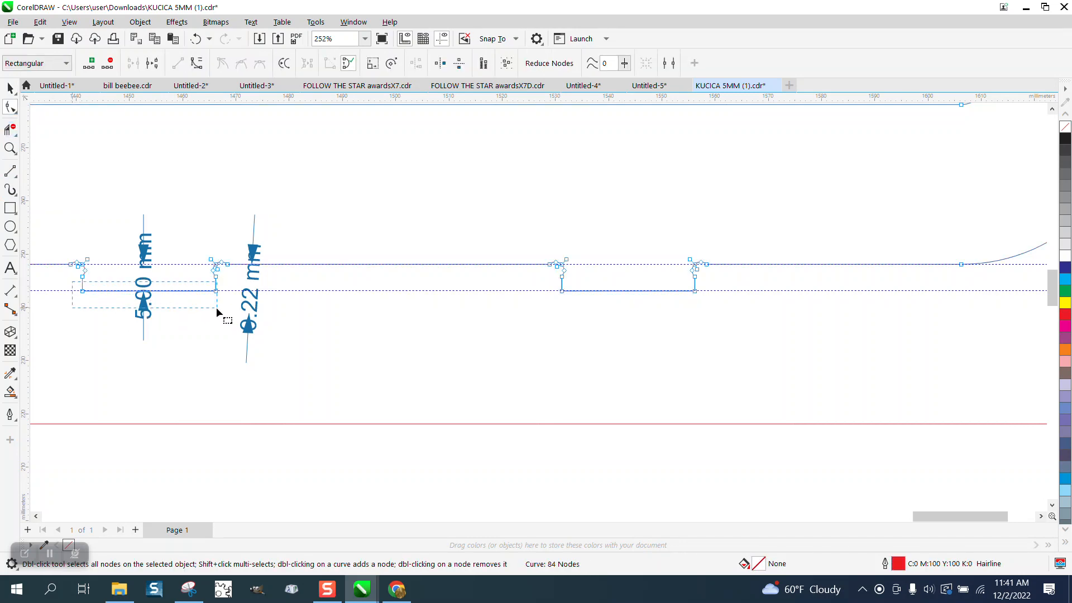
key(Up)
key(Up)
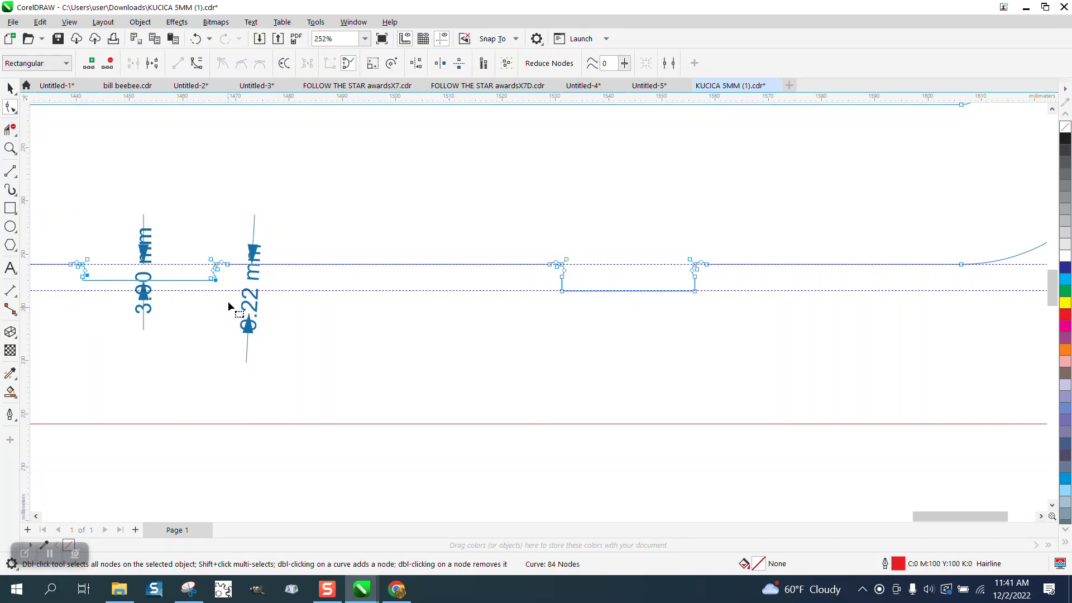
click(10, 88)
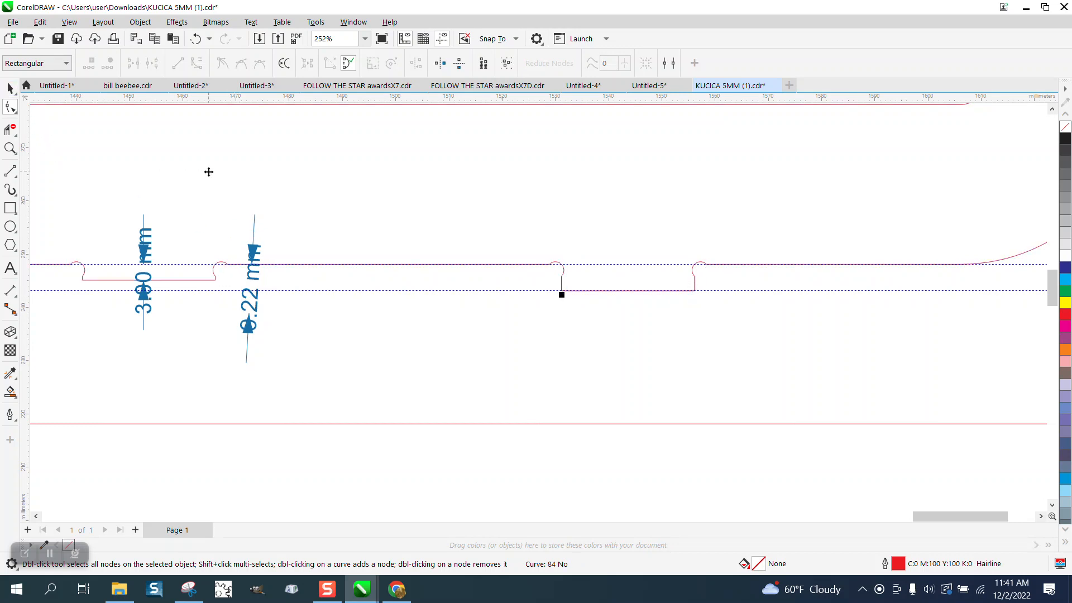
drag(206, 172, 209, 172)
key(Escape)
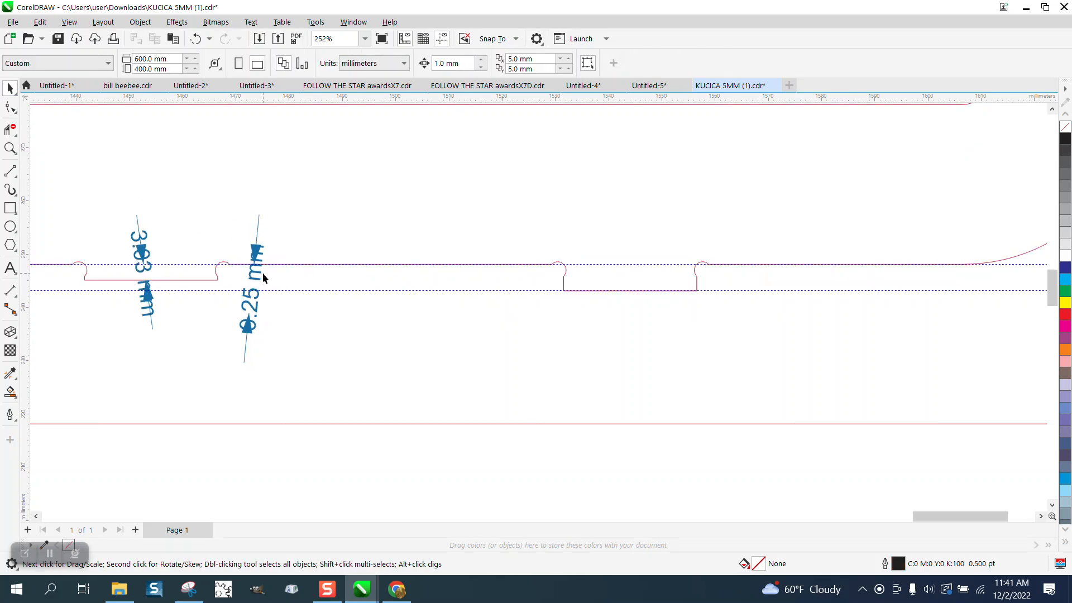
scroll(349, 330, down, 3)
scroll(353, 337, down, 12)
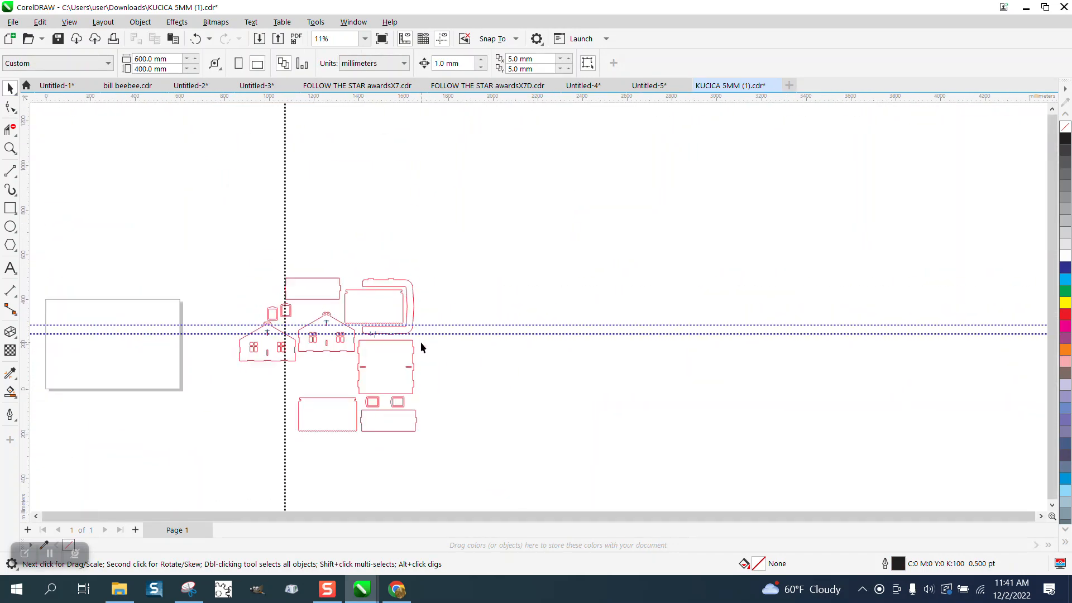